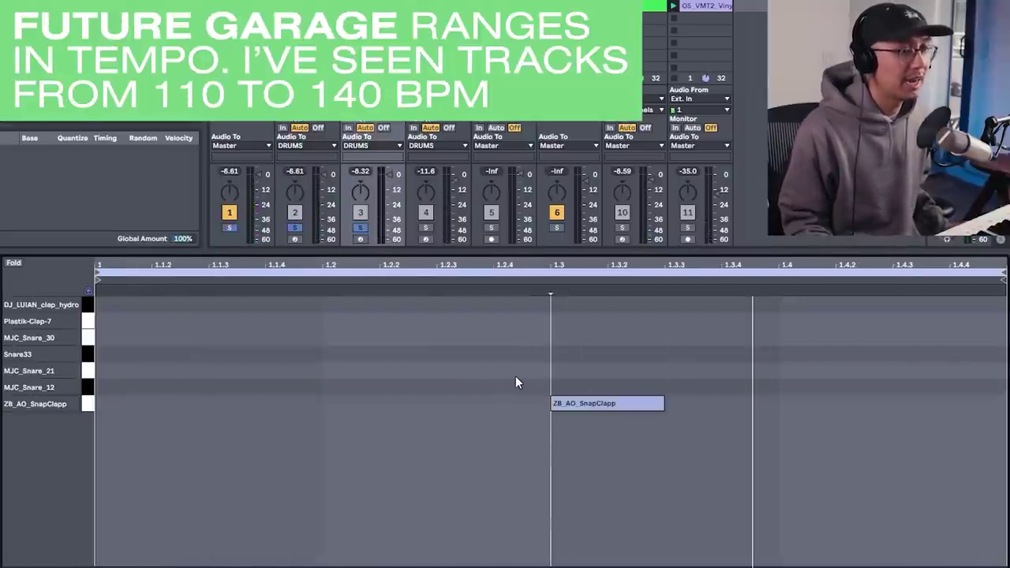
Play the loop and try the snap clap on beats 1.2 and 1.4 instead of 1.3
key(space)
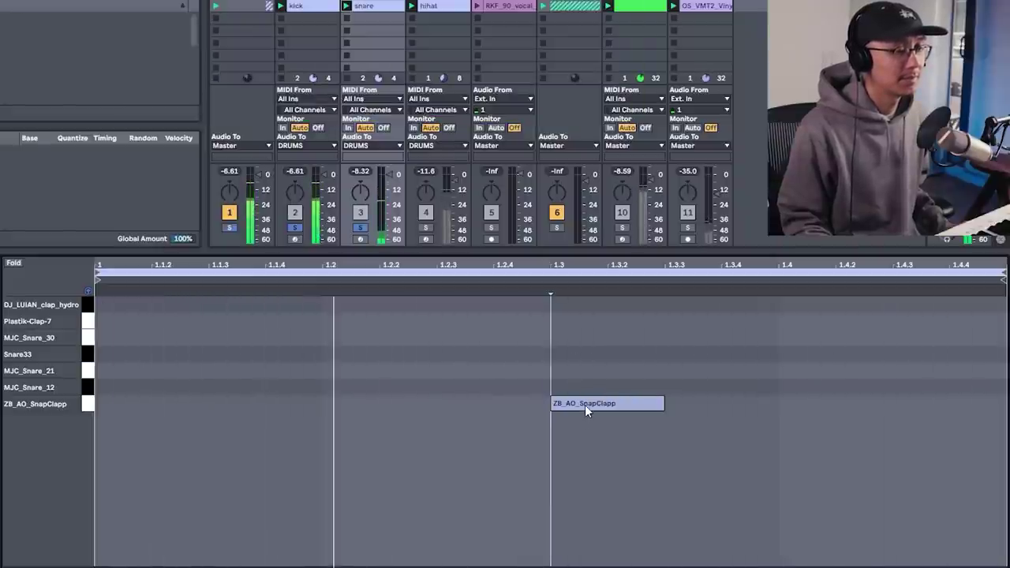
drag(586, 407, 863, 433)
click(621, 363)
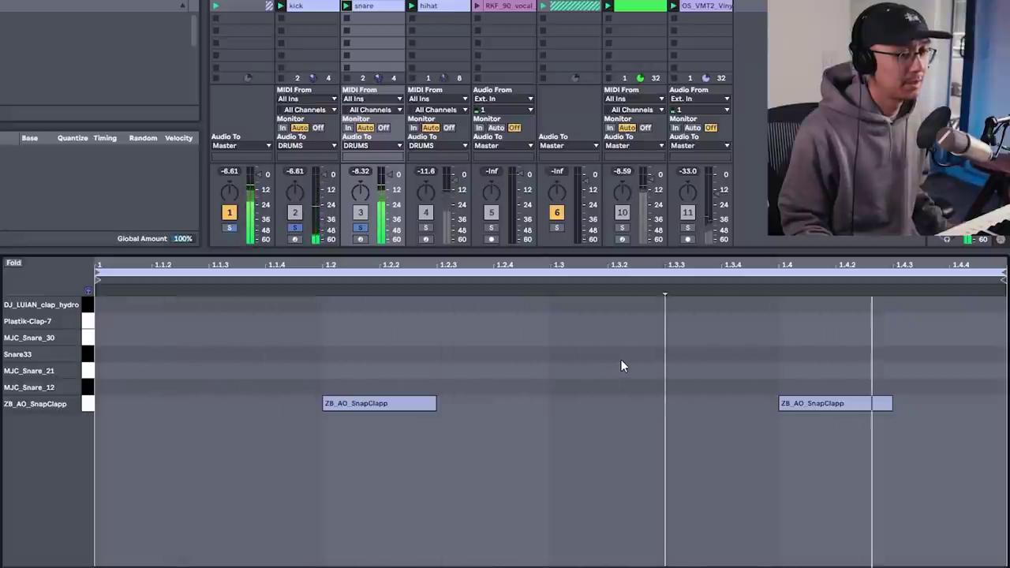
Move the snap clap from 1.2 back to 1.3, delete the one at 1.4, and play the loop
drag(397, 404, 625, 404)
double_click(792, 403)
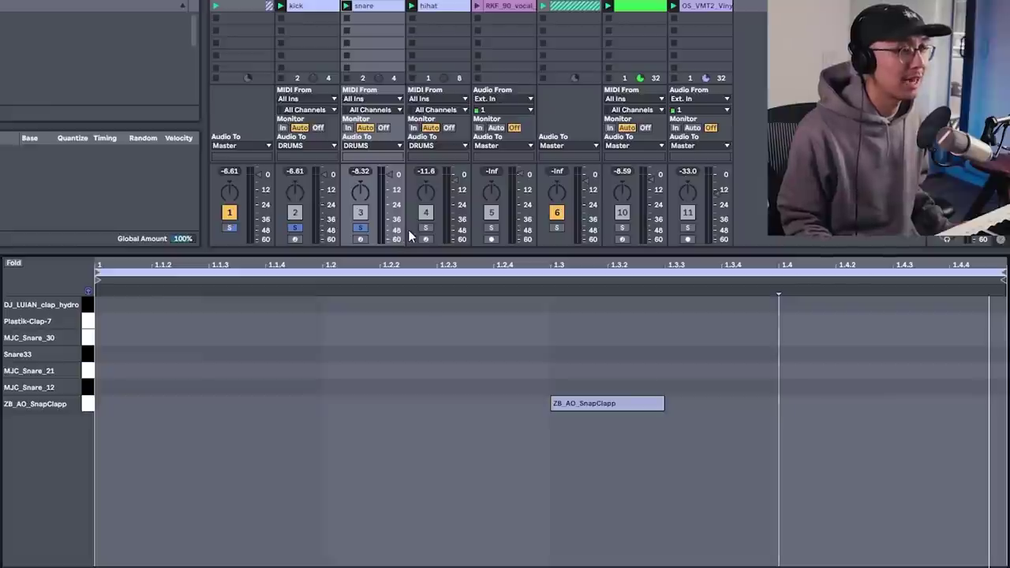
key(space)
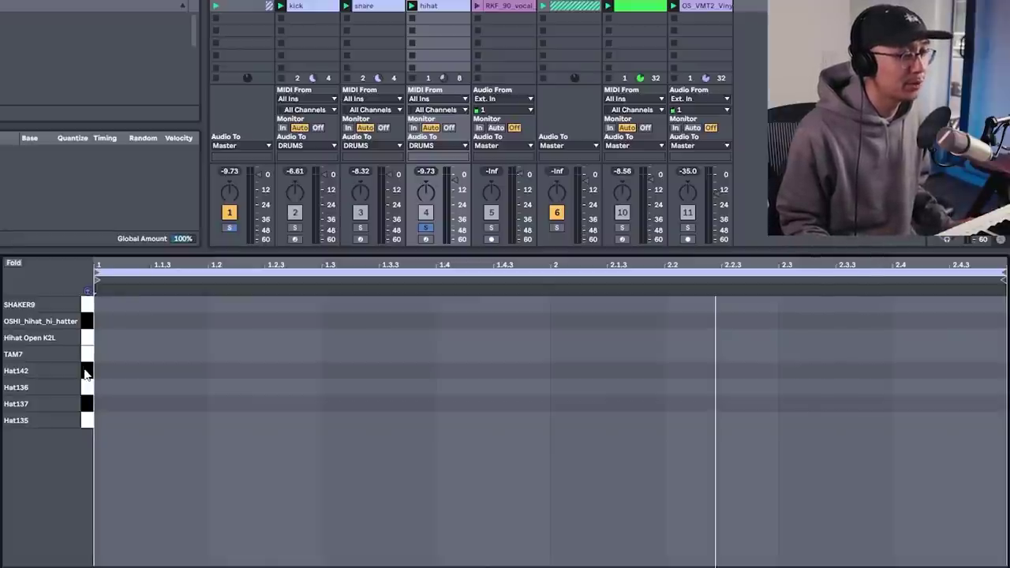
Audition Hat142 and Hat135 and draw one eighth note of each, Hat142 at 1 and Hat135 at 1.1.3
click(87, 372)
click(89, 421)
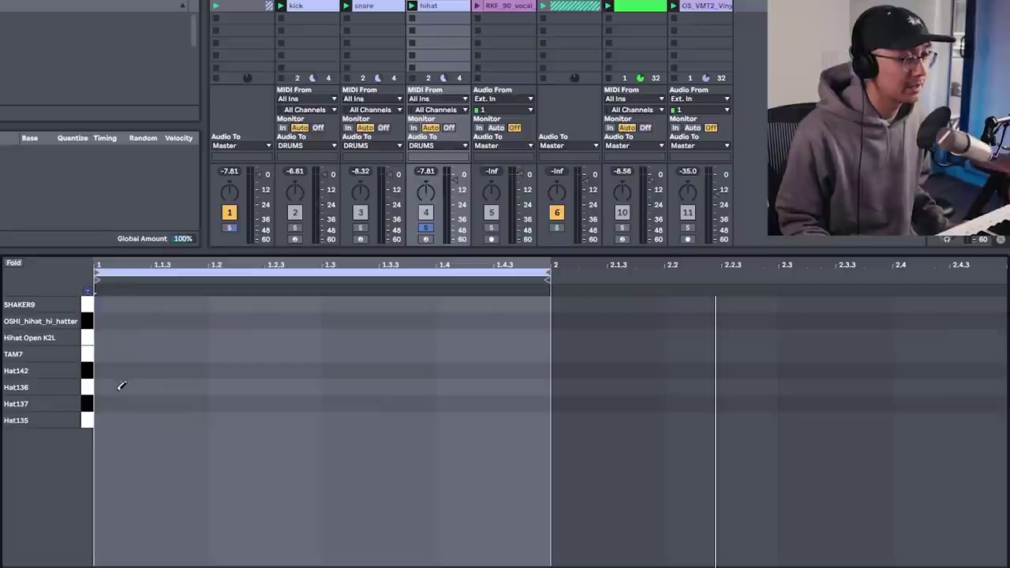
click(118, 372)
click(197, 422)
Duplicate the Hat142 and Hat135 pair three times to fill the one-bar loop, and play it
key(b)
drag(189, 461, 90, 349)
key(ctrl+d)
key(ctrl+d)
key(ctrl+d)
key(b)
key(space)
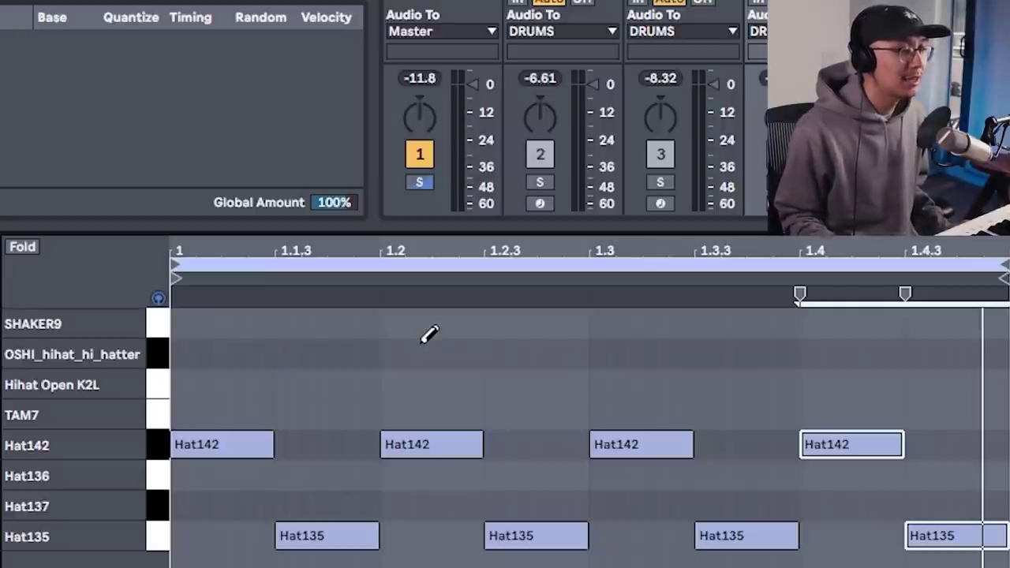
Switch to a triplet grid and draw short Hat137 notes just before 1.2, 1.2.3, 1.3, 1.3.3, 1.4 and 1.4.3
right_click(322, 377)
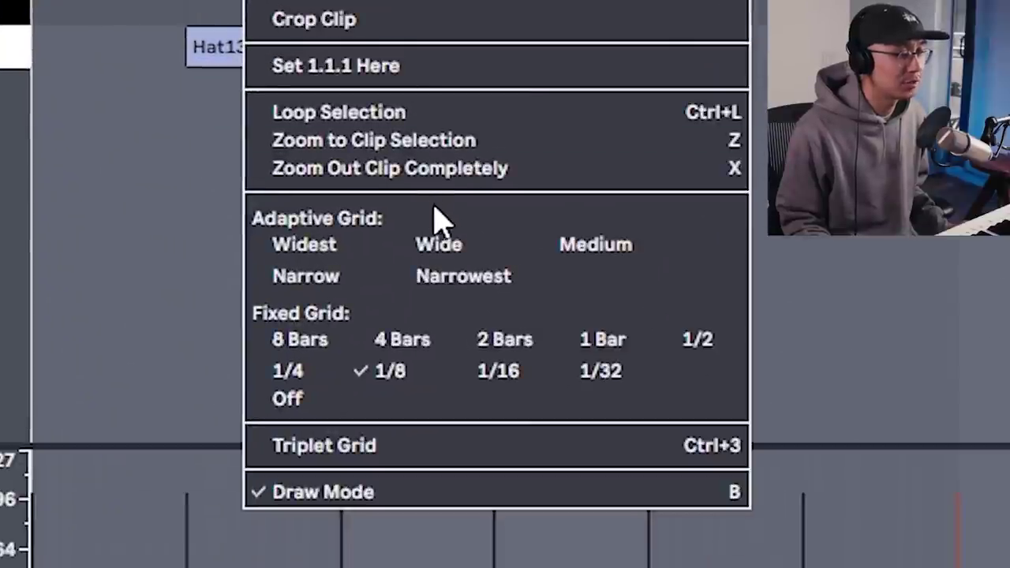
click(339, 445)
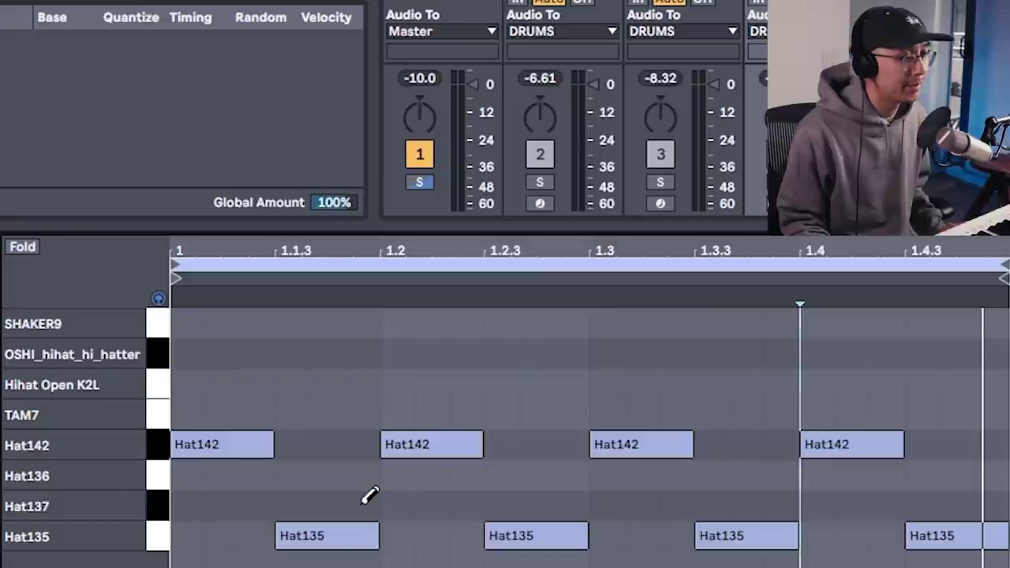
click(363, 505)
click(465, 505)
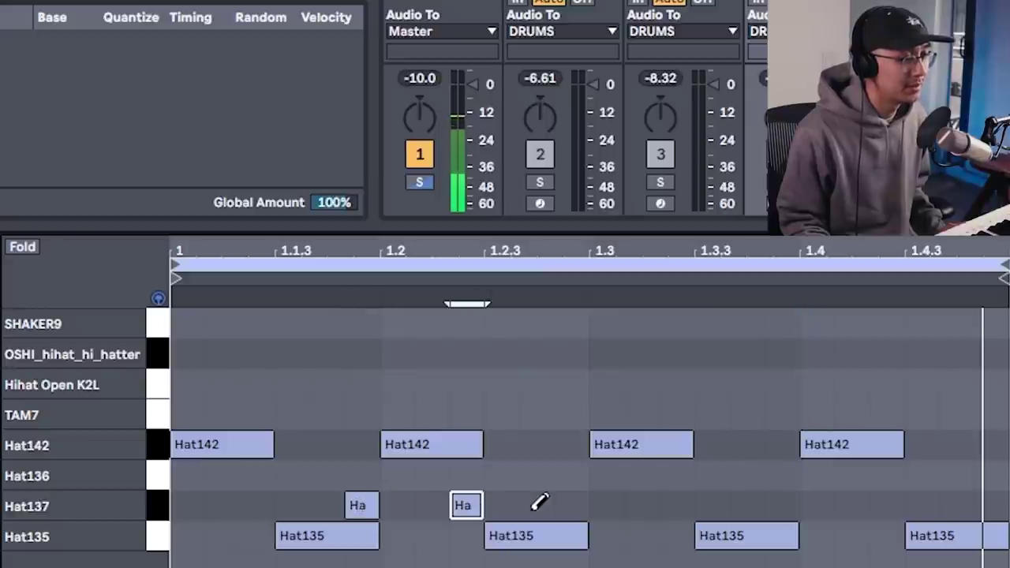
click(572, 505)
click(672, 505)
click(778, 506)
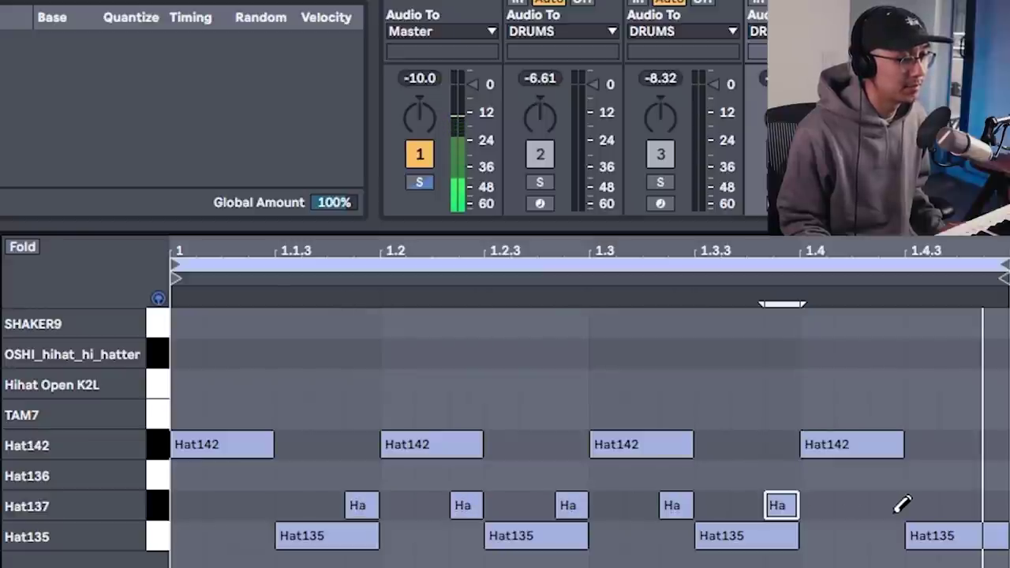
click(884, 506)
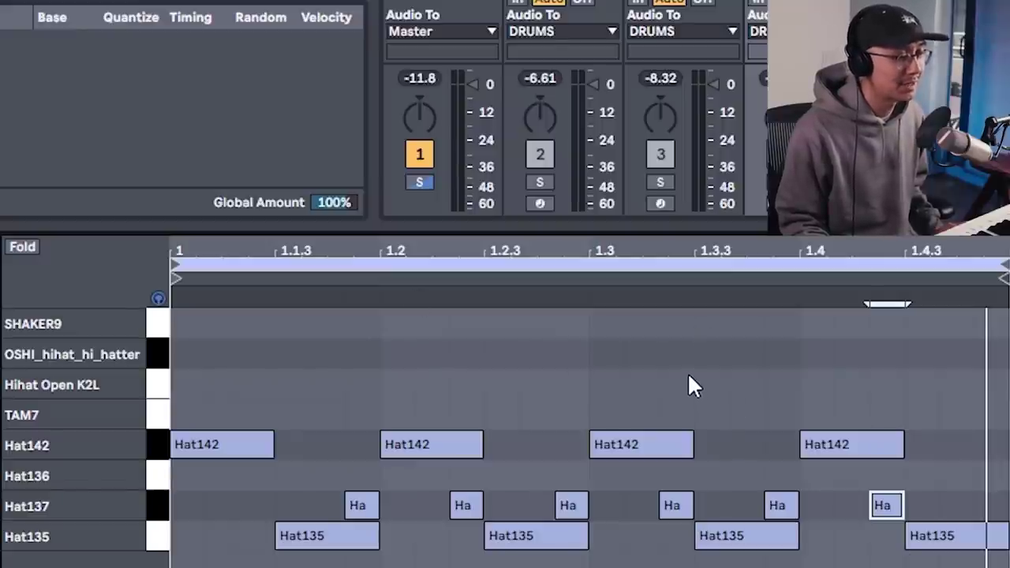
Unsolo the hi-hat track and play the groove together with the kick and snare
key(s)
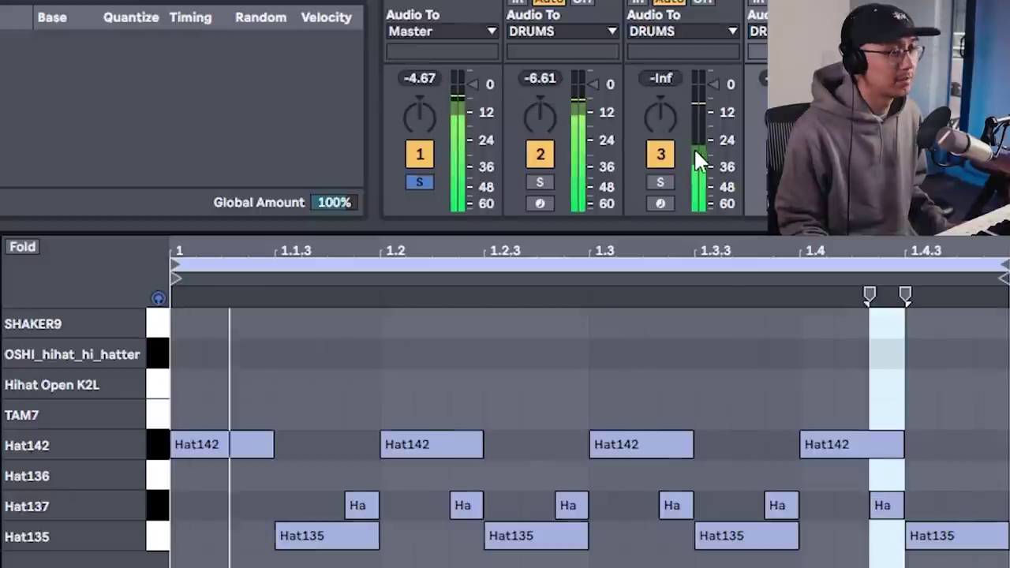
click(1009, 371)
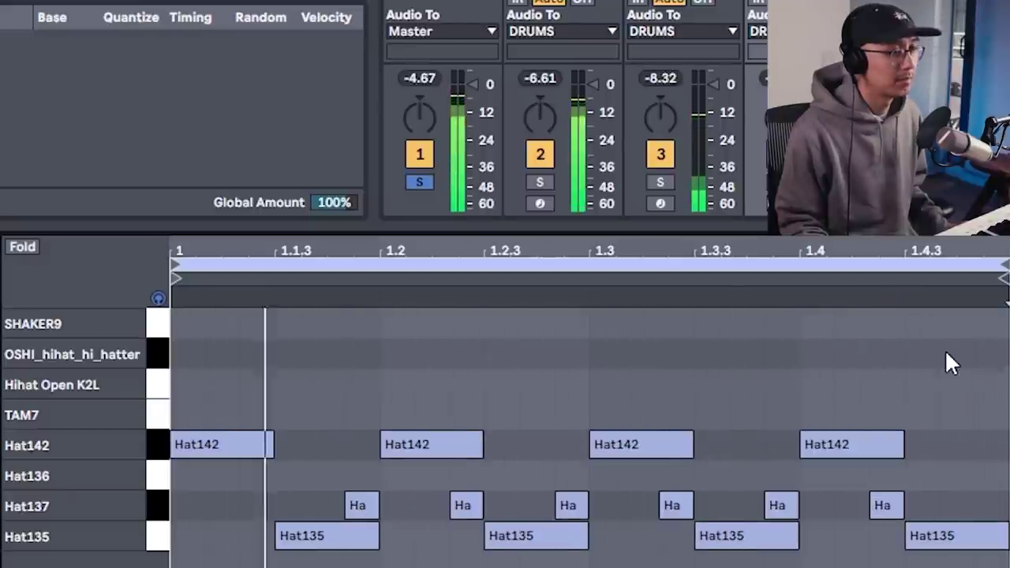
key(space)
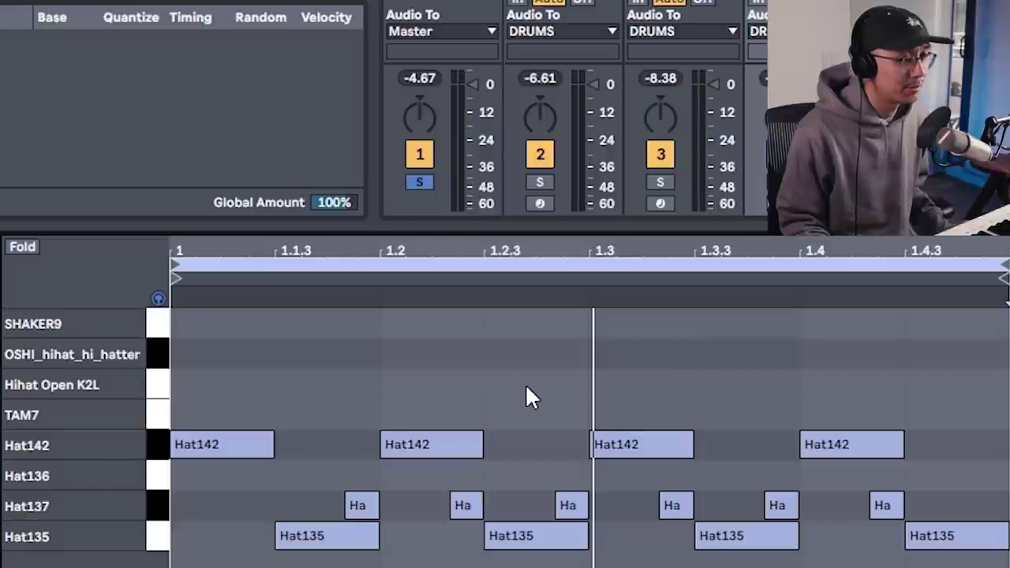
Add a Hihat Open K2L note at 1.2.3, play the groove, and duplicate the hi-hat loop into two bars
double_click(526, 384)
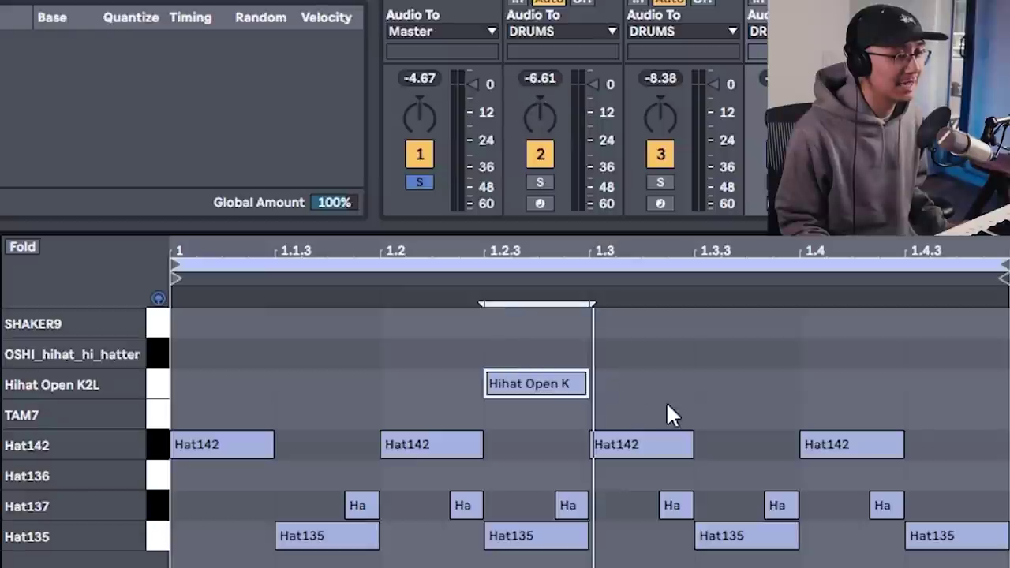
key(space)
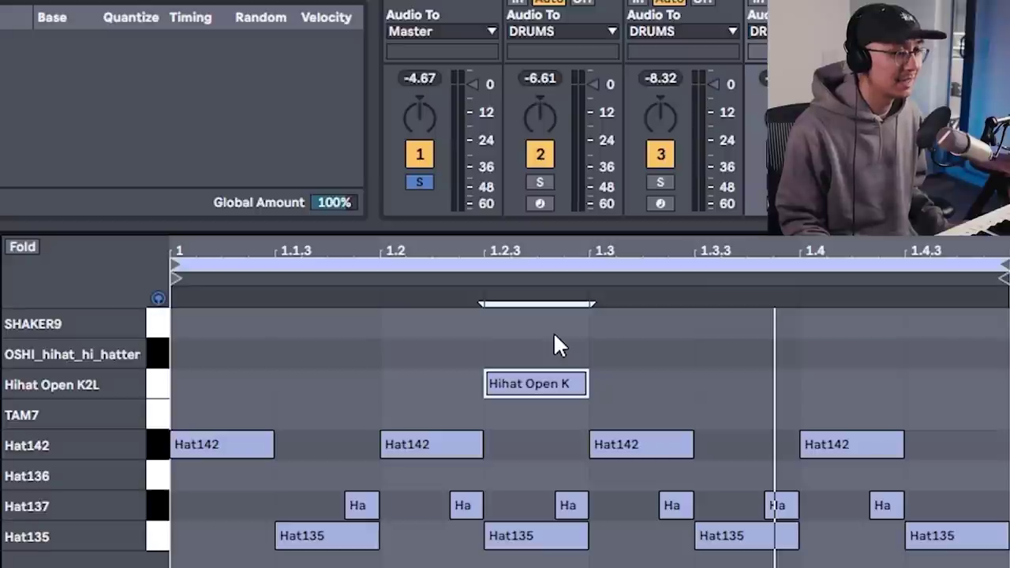
key(space)
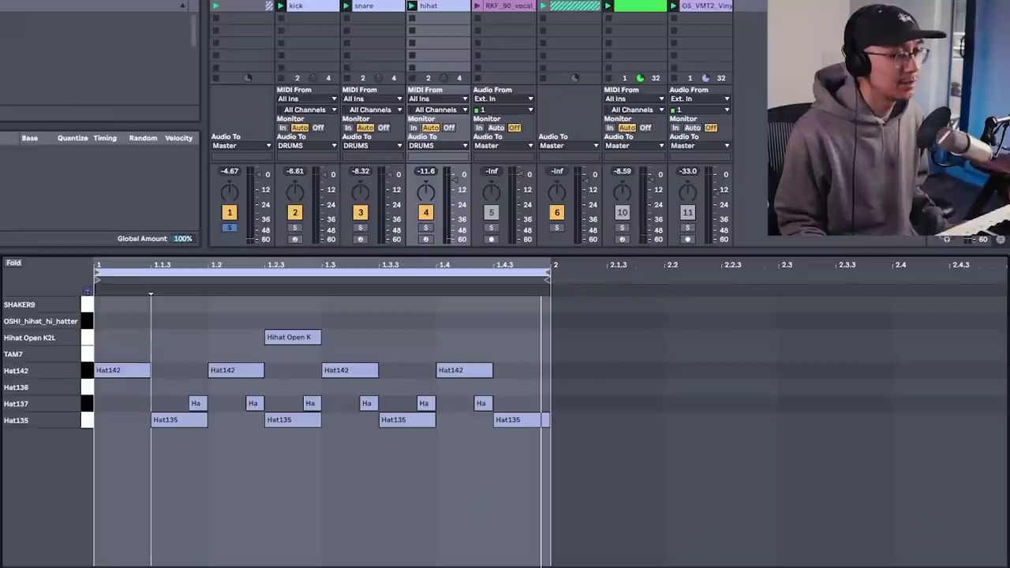
key(ctrl+shift+d)
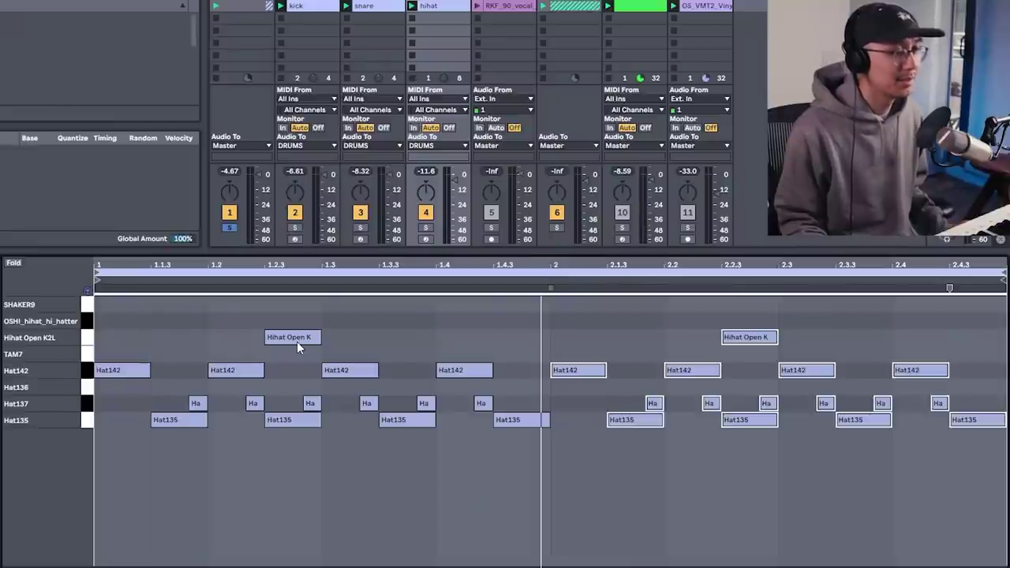
Audition the shaker and move the first and last Hat137 notes to the SHAKER9 row, playing back the result
click(190, 321)
click(91, 306)
click(88, 306)
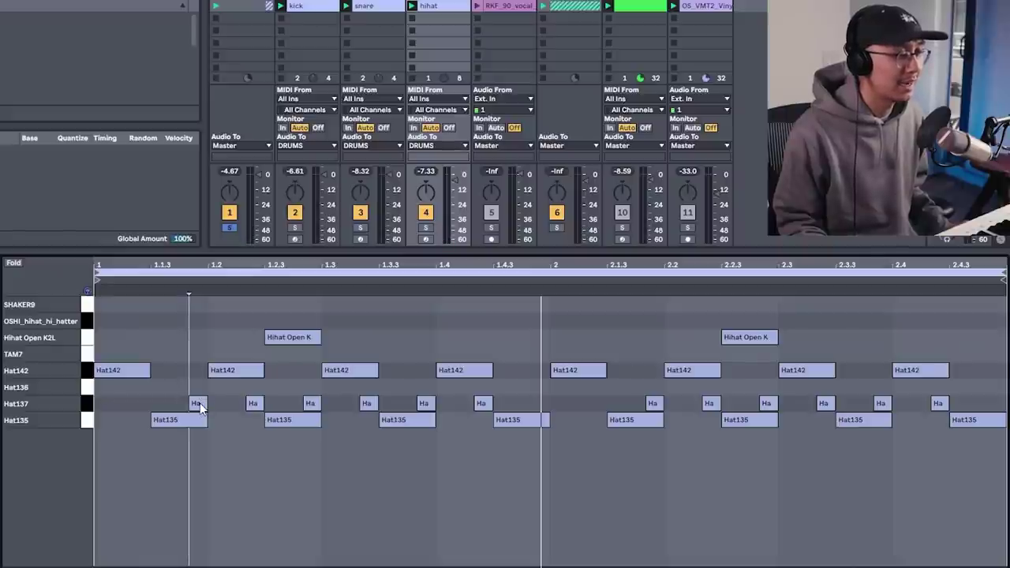
drag(199, 406, 198, 305)
drag(939, 404, 939, 304)
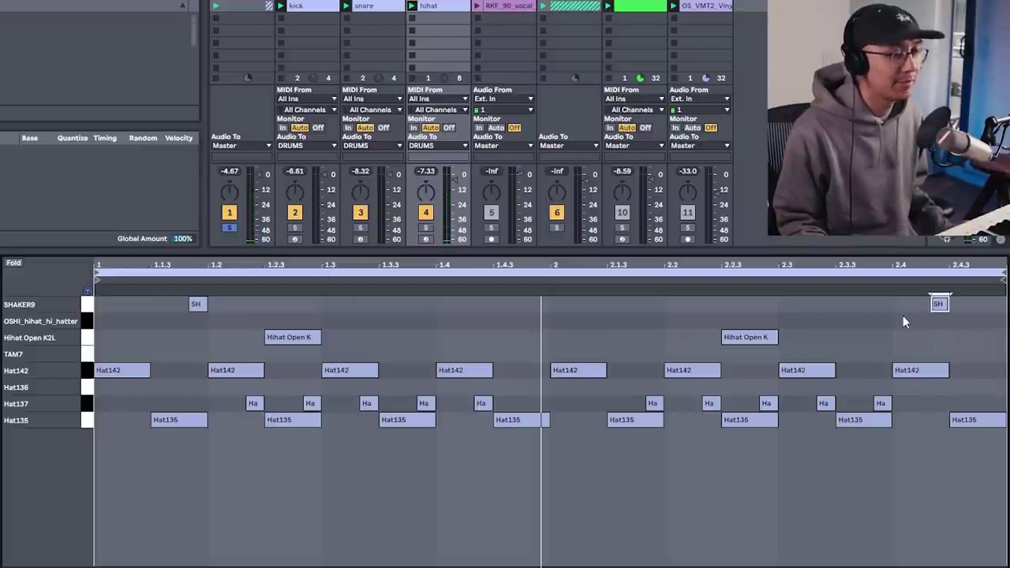
key(space)
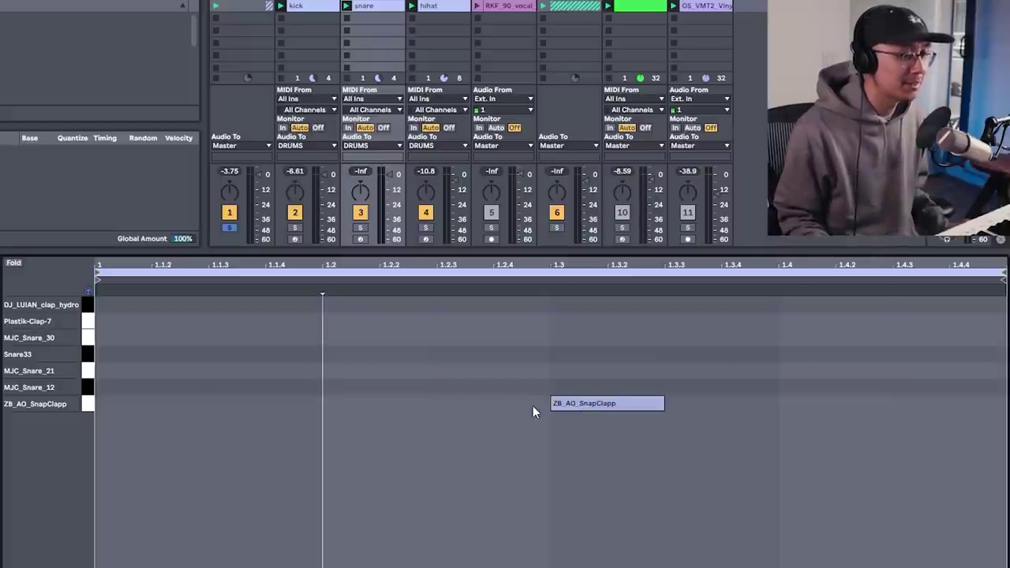
Try the snap clap at 1.3.3, 1.4 and 1.4.3 while the loop plays
click(591, 403)
drag(591, 403, 716, 406)
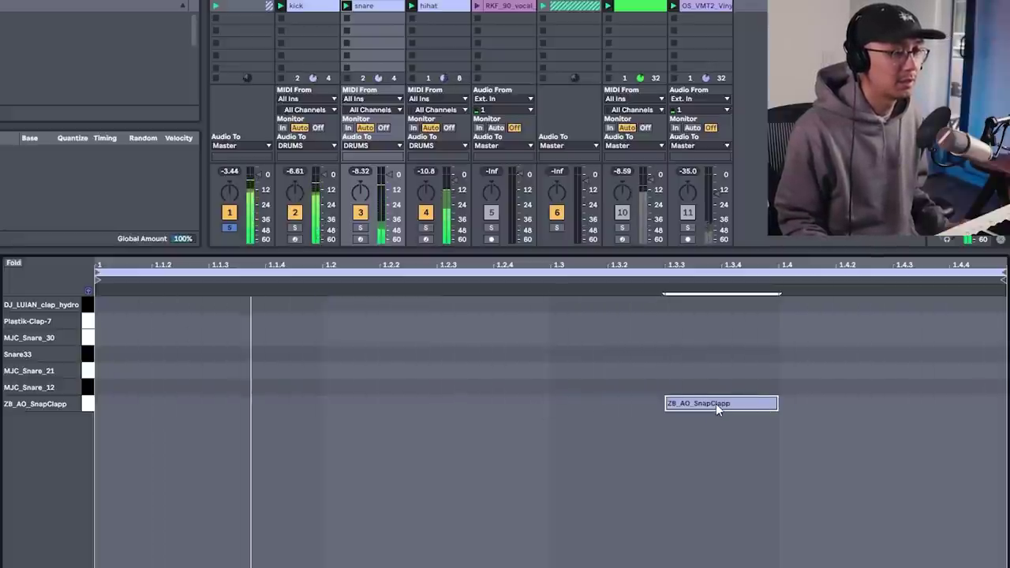
drag(716, 404, 833, 406)
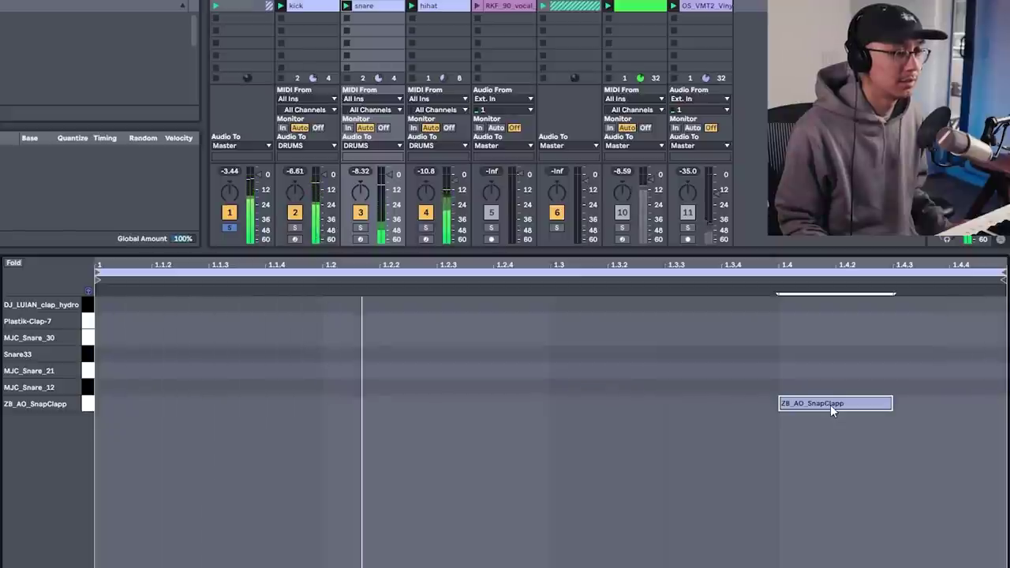
drag(831, 405, 929, 414)
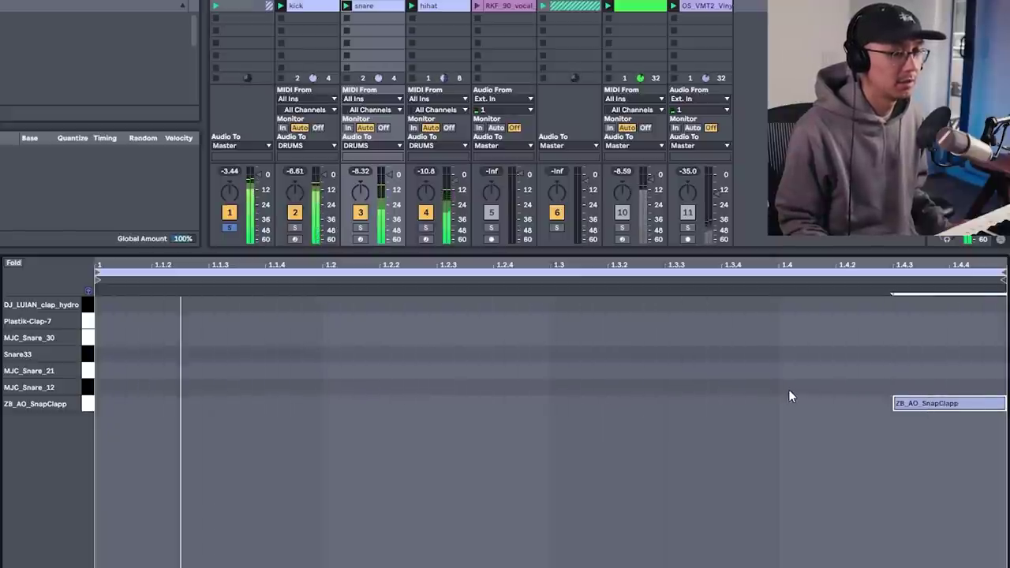
Open the kick clip, copy the Kick106 note to 1.1.4, and place a kick at 1.2.3
click(309, 6)
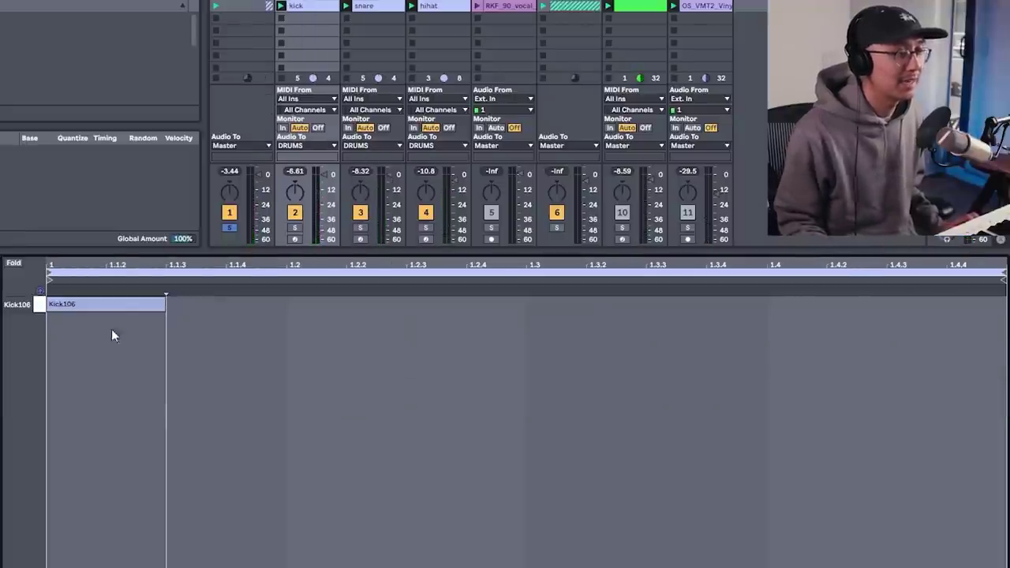
drag(107, 299, 286, 316)
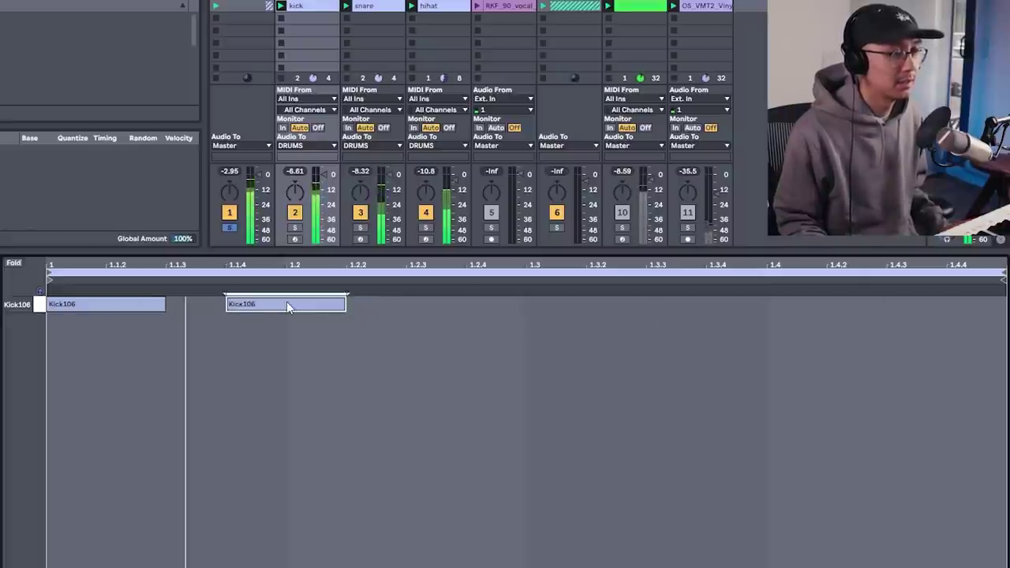
drag(294, 304, 474, 304)
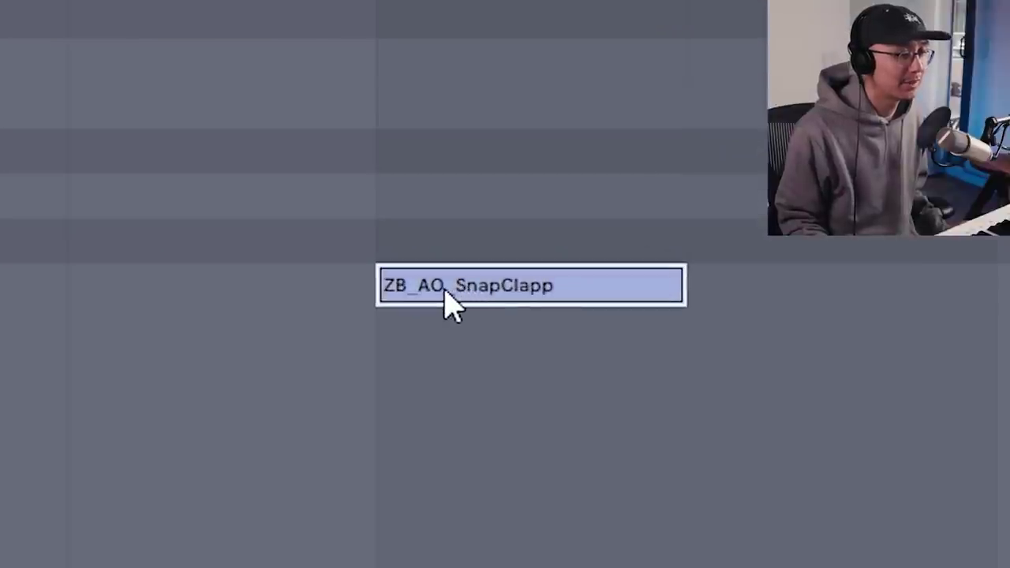
Nudge the snap clap at 1.3 slightly later
drag(446, 300, 503, 296)
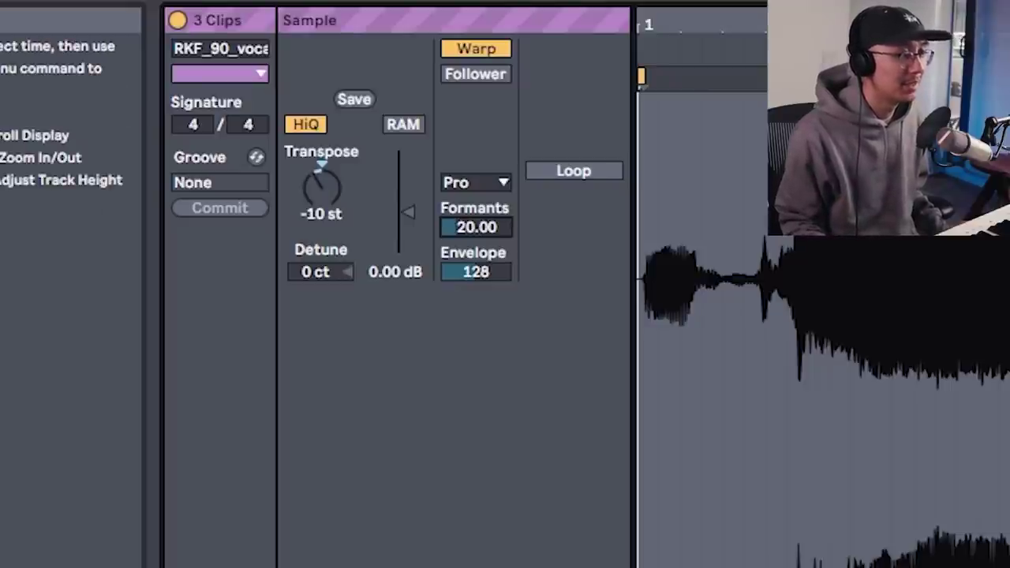
Choose the warp mode for the three selected RKF_90 vocal clips
click(489, 180)
click(489, 316)
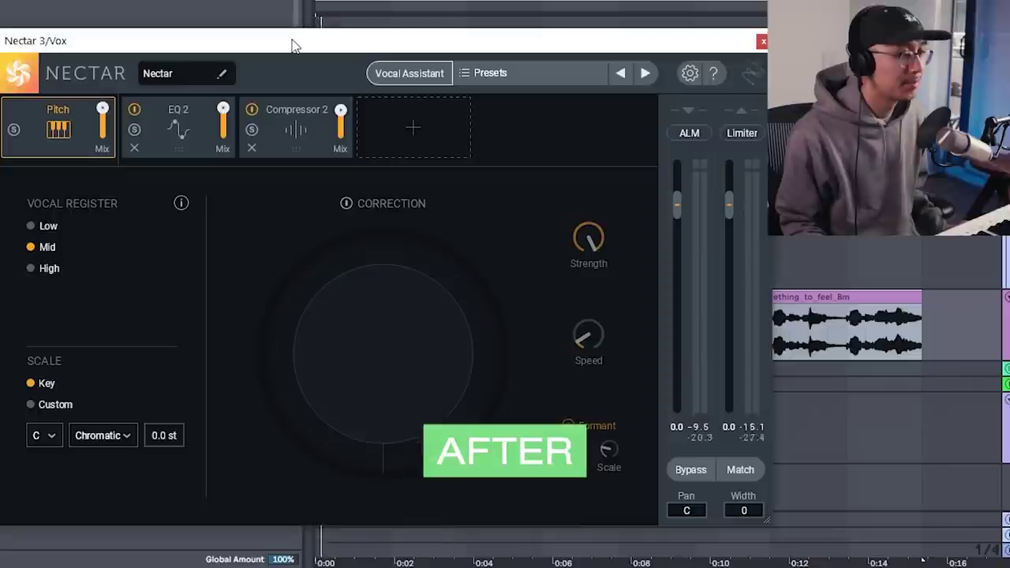
Compare the vocal with EQ Eight bypassed and switched back on
key(space)
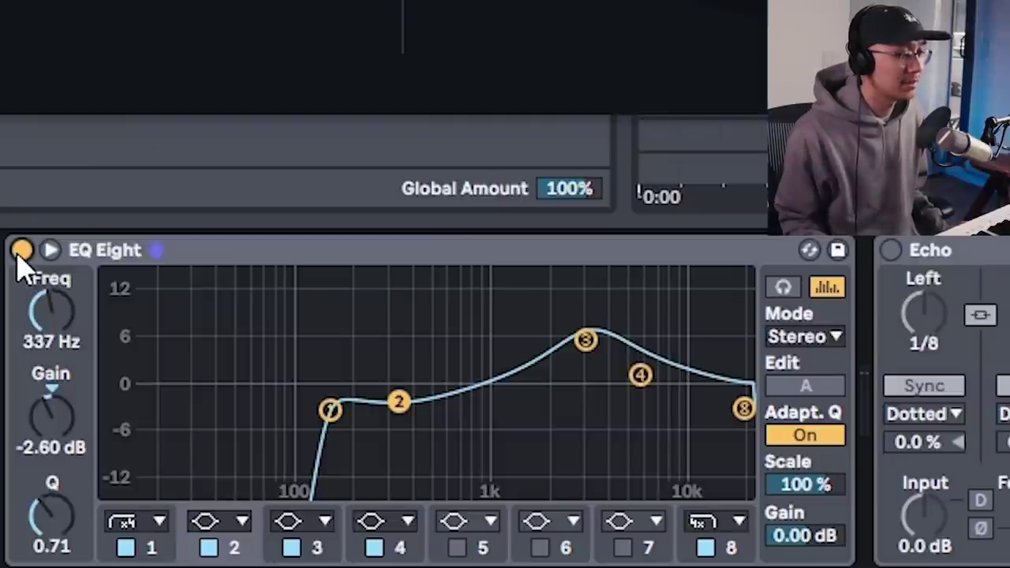
click(21, 251)
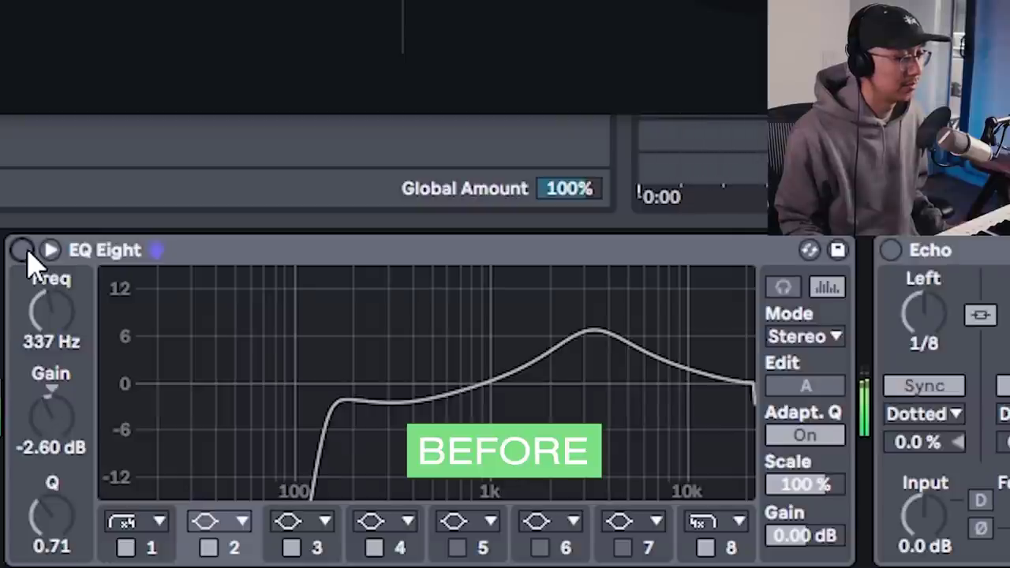
click(21, 250)
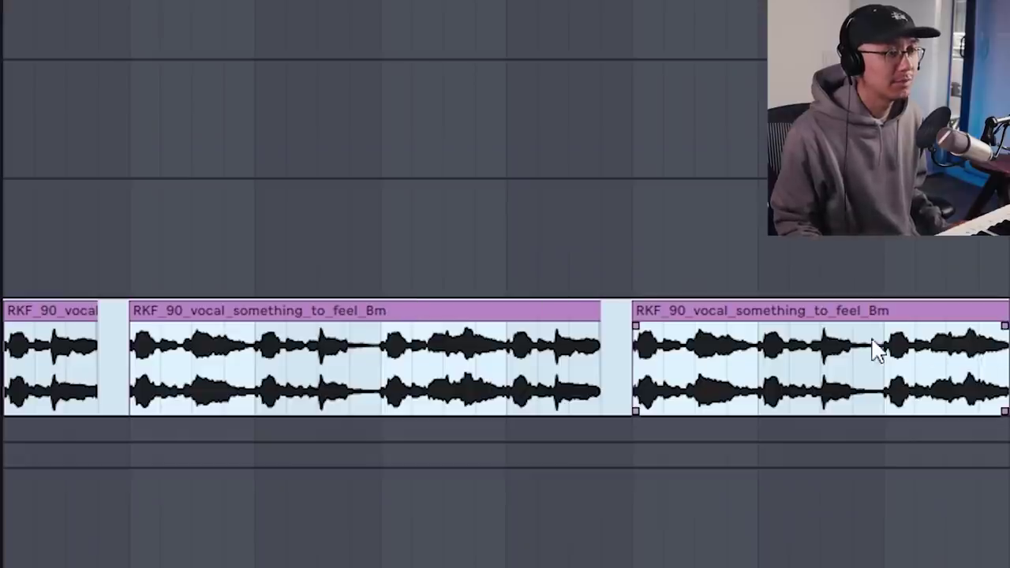
Select the RKF_90_vocal_something_to_feel_Bm clips in the arrangement and paste them into the Vox track's second clip slot in Session View
click(852, 351)
click(840, 305)
shift+click(44, 306)
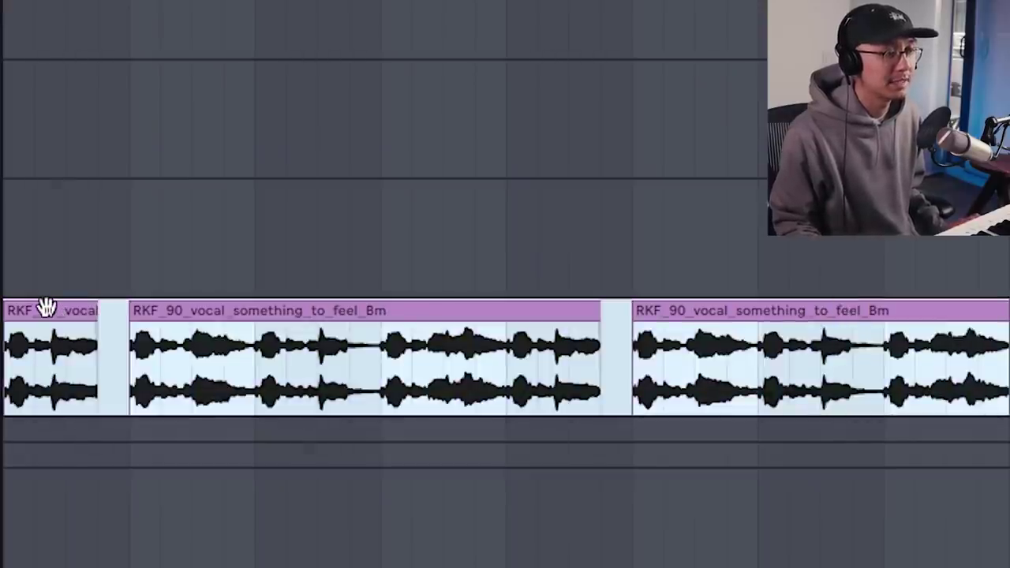
right_click(45, 309)
click(126, 491)
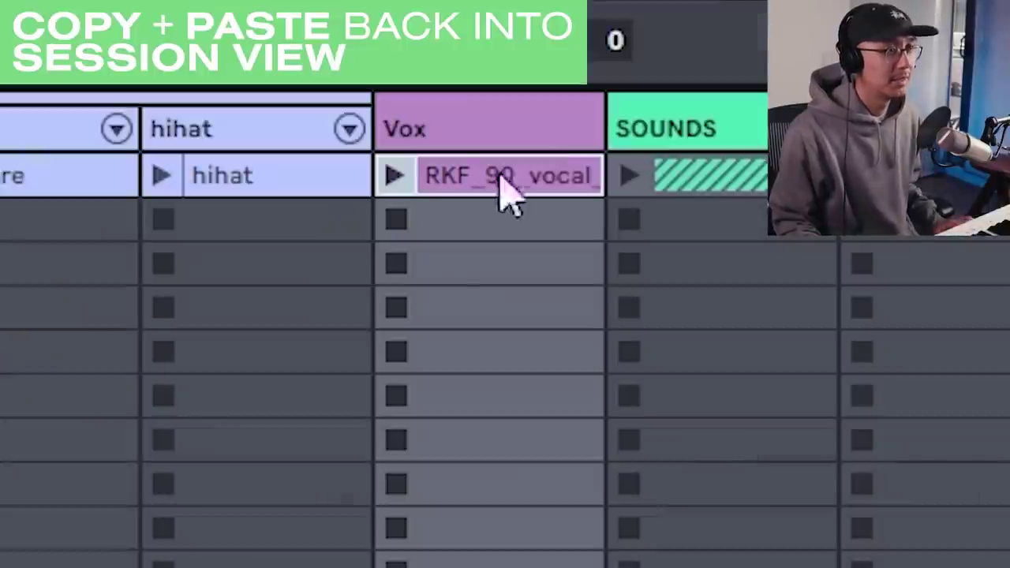
click(481, 223)
key(ctrl+v)
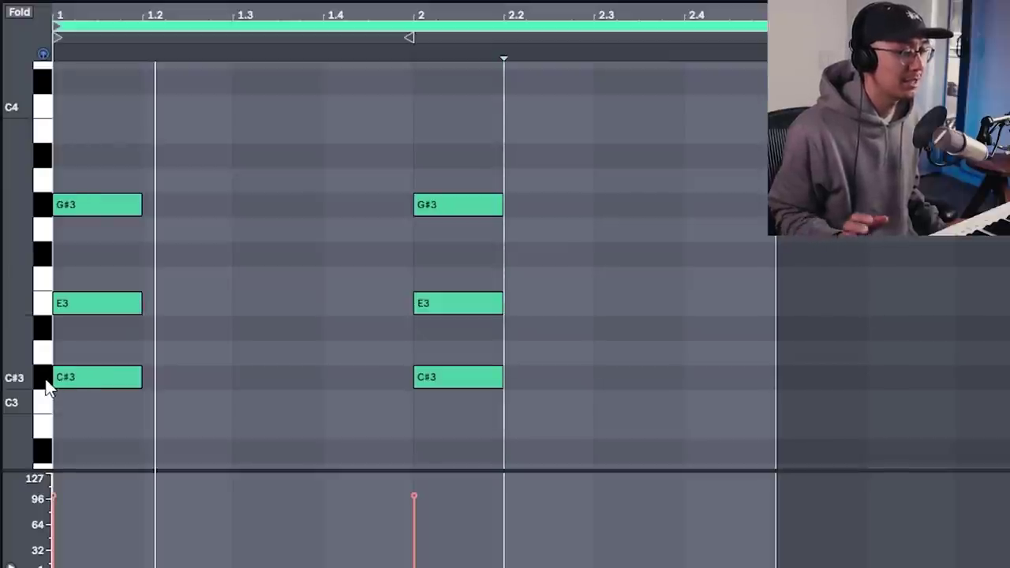
Add a chord of B2, D#3 and F#3 at 2.2, directly after the second C#3–E3–G#3 chord, and play the progression
key(space)
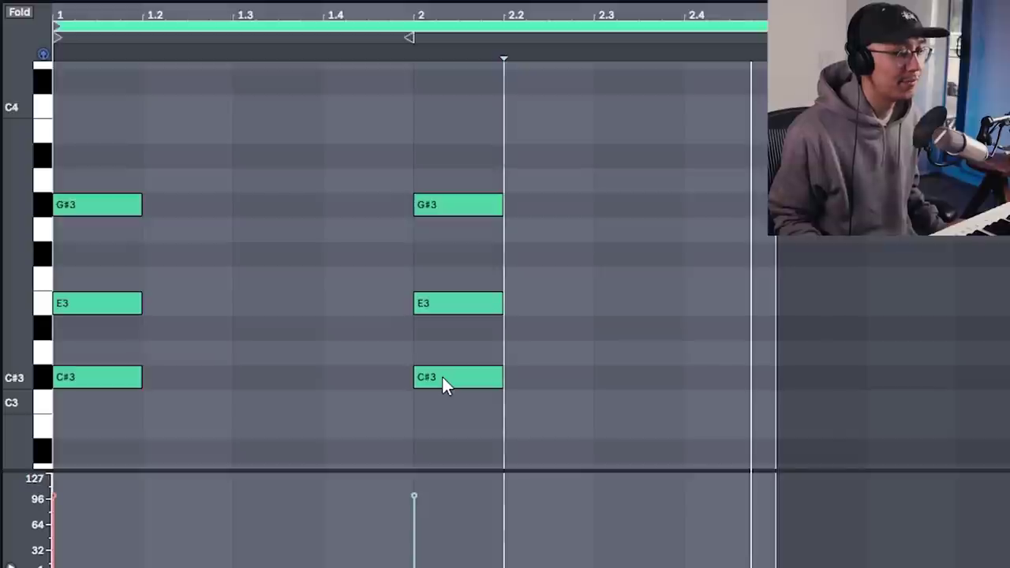
drag(442, 377, 561, 416)
double_click(545, 327)
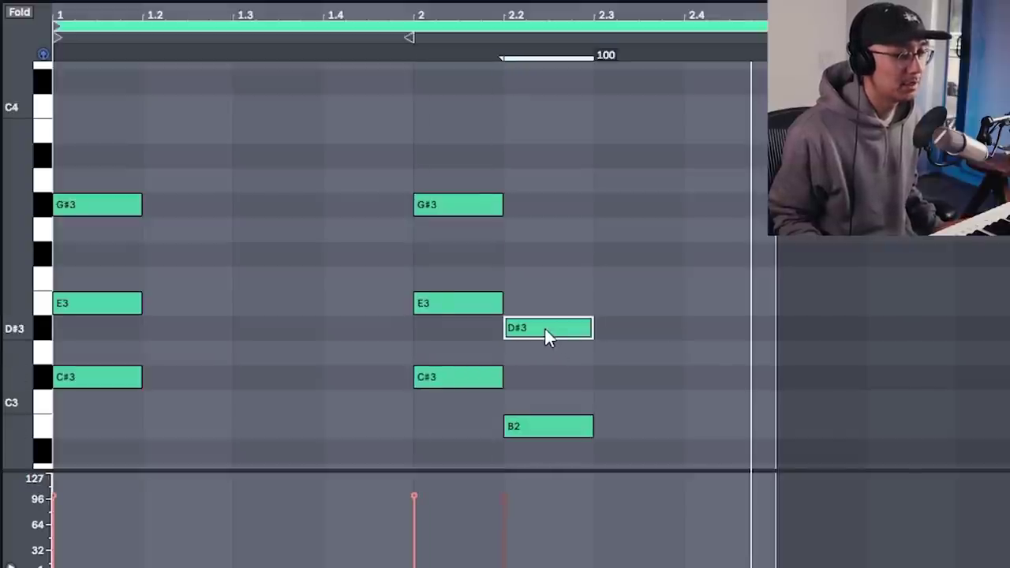
double_click(543, 233)
drag(543, 233, 548, 251)
key(space)
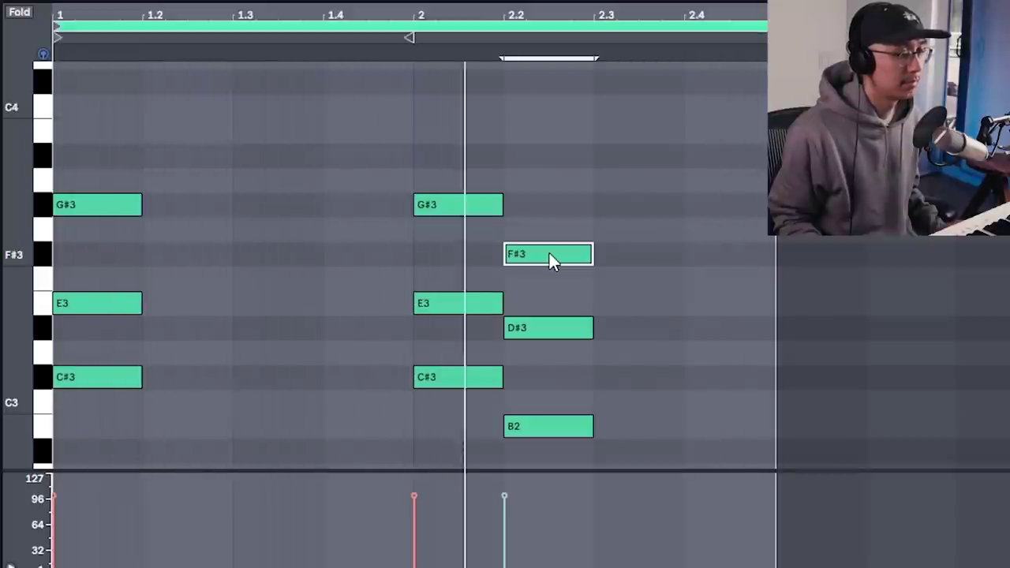
Deactivate the B2 root note of the chord at 2.2
click(653, 377)
drag(652, 376, 523, 468)
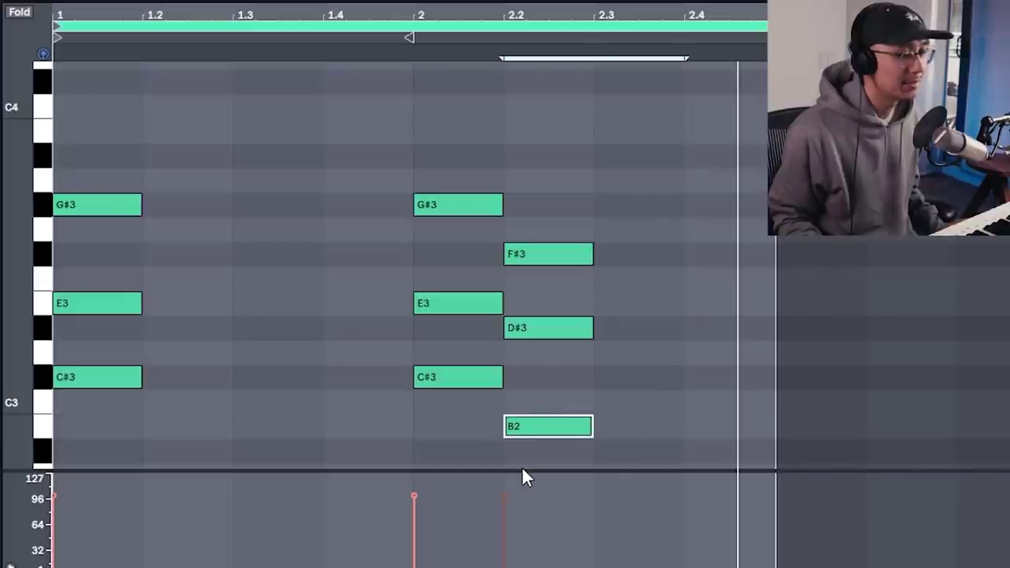
key(0)
click(639, 106)
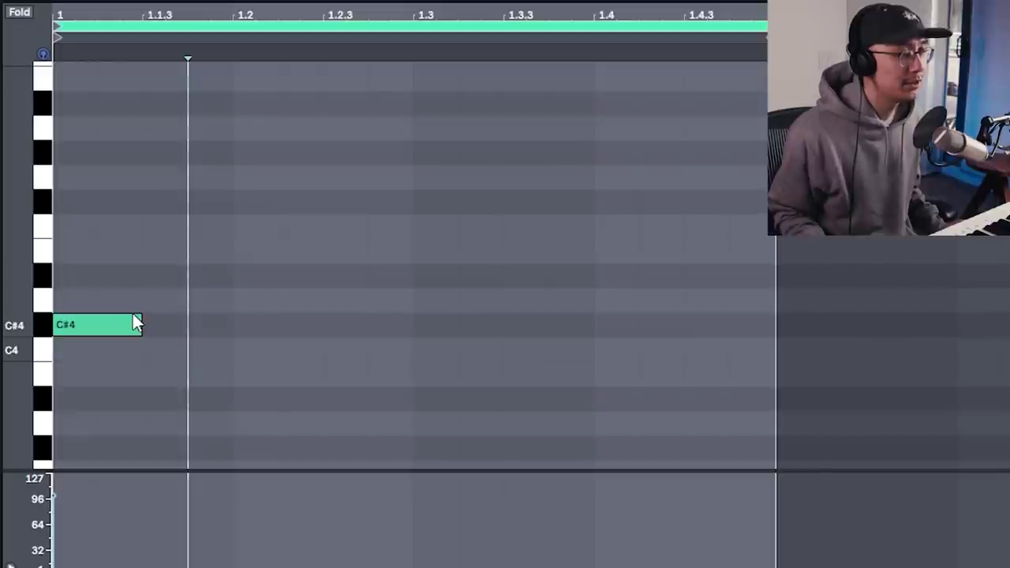
Repeat the C#4 note at 1.1.4, 1.2.3, 1.3.2 and 1.4, and copy the whole row up to G#4
drag(86, 327, 604, 336)
key(space)
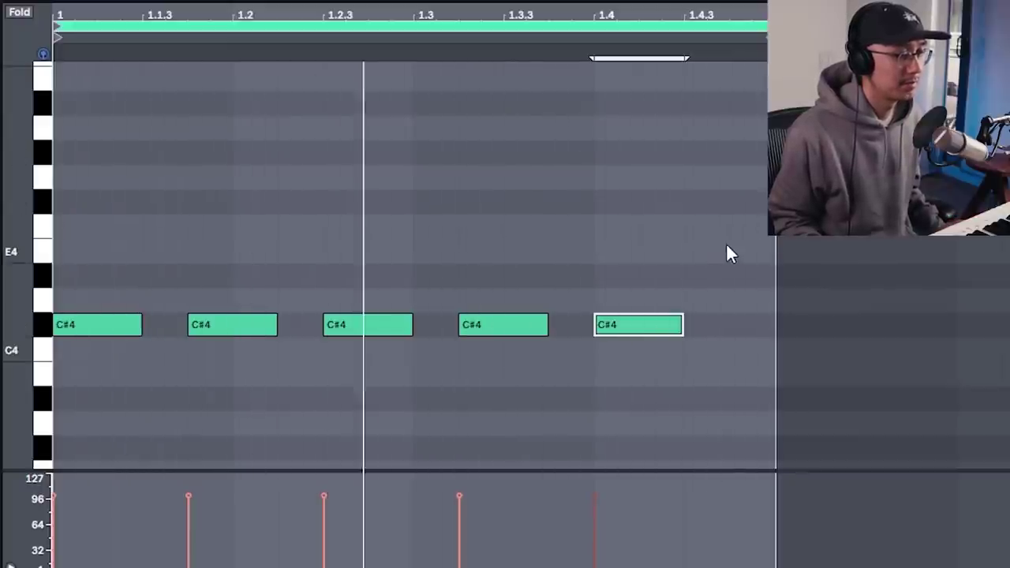
key(space)
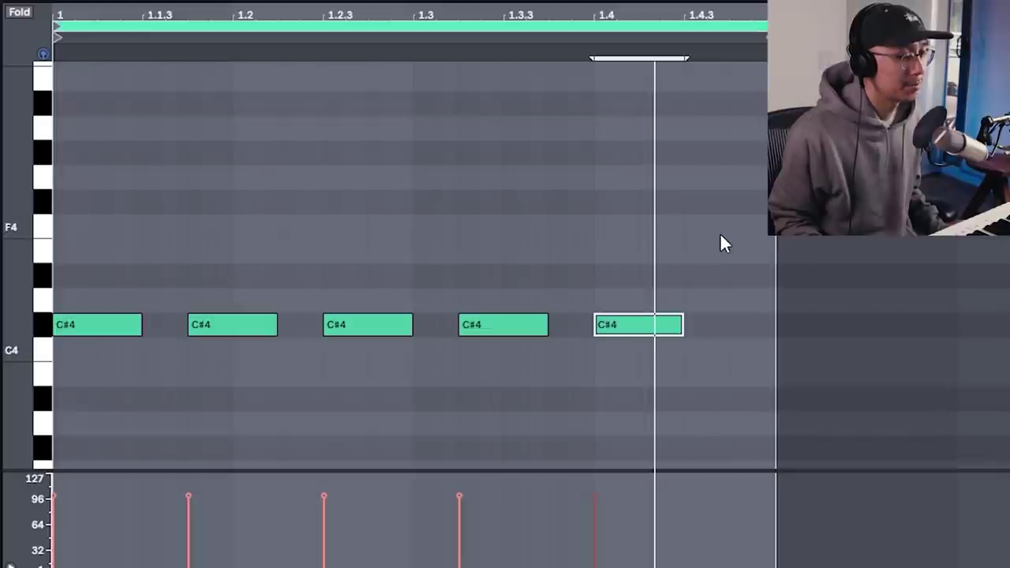
drag(730, 234, 75, 169)
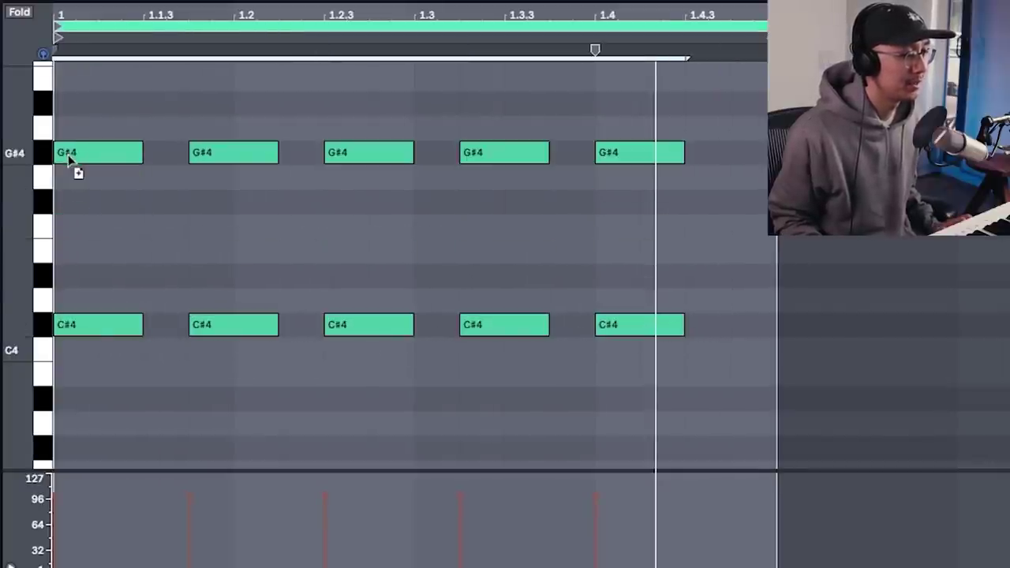
key(space)
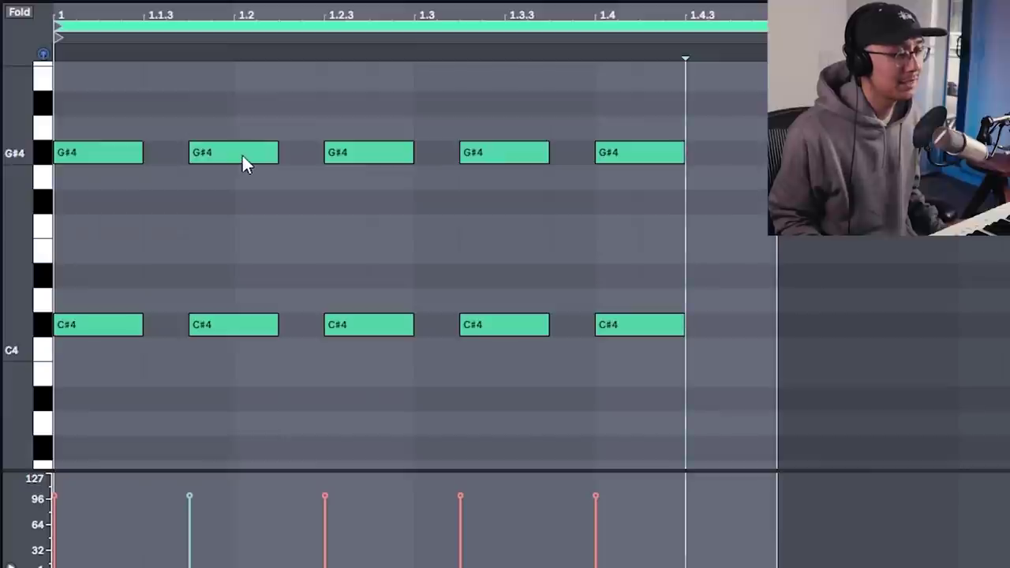
Lower the second G#4 note to F#4 and the last one to E4, and play the pattern
drag(241, 154, 230, 205)
drag(611, 154, 638, 254)
key(space)
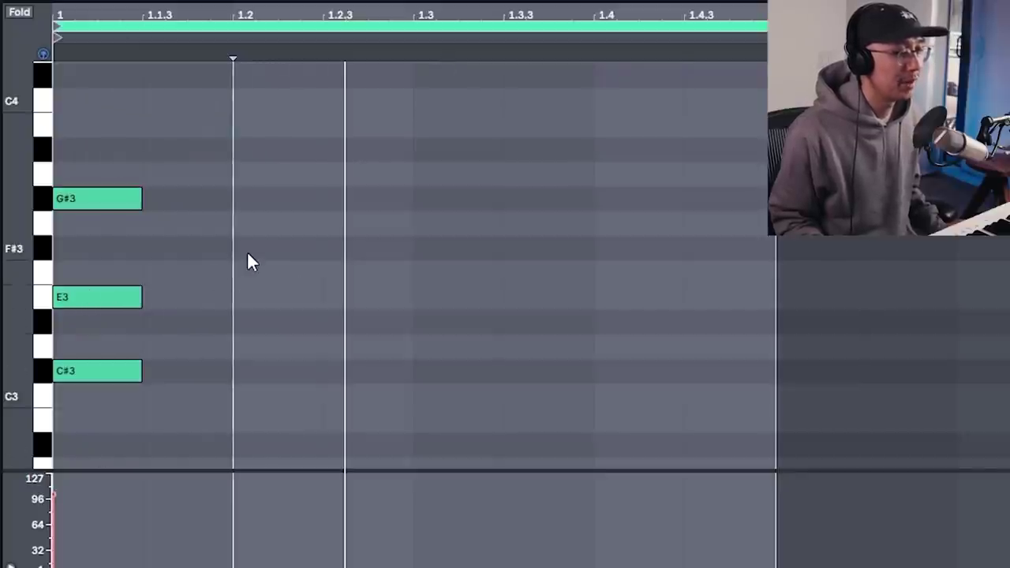
Break the chord into an arpeggio with G#3 at 1.1.3, D#3 at 1.2 and E3 at 1.2.3, and listen to it
drag(113, 198, 189, 204)
drag(102, 300, 348, 288)
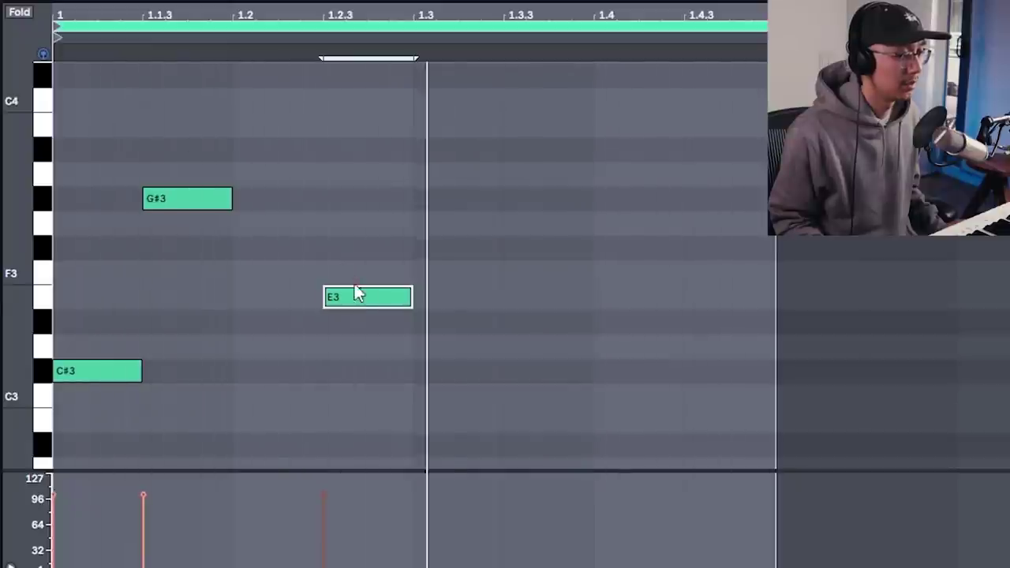
drag(356, 305, 272, 330)
click(310, 215)
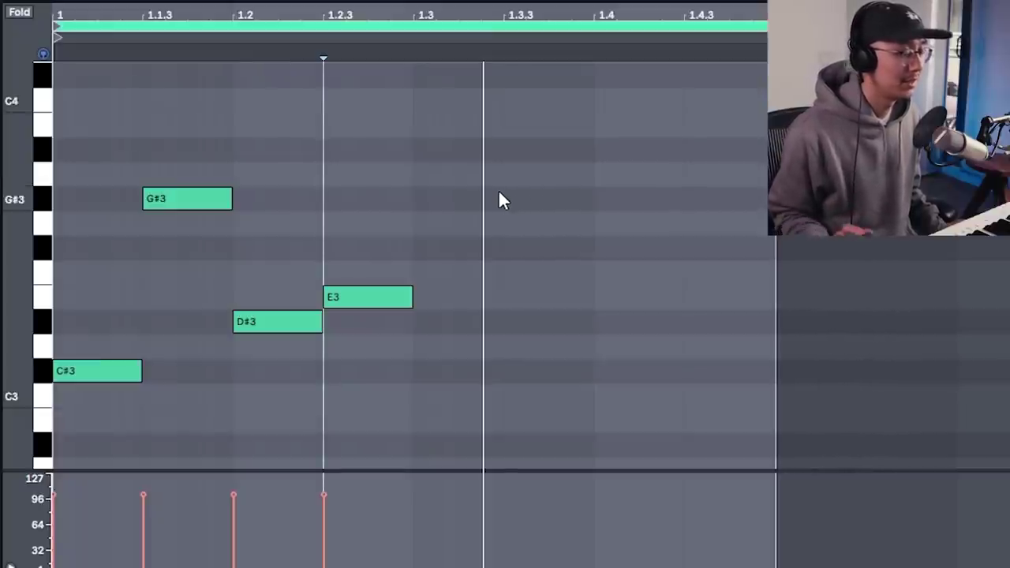
key(space)
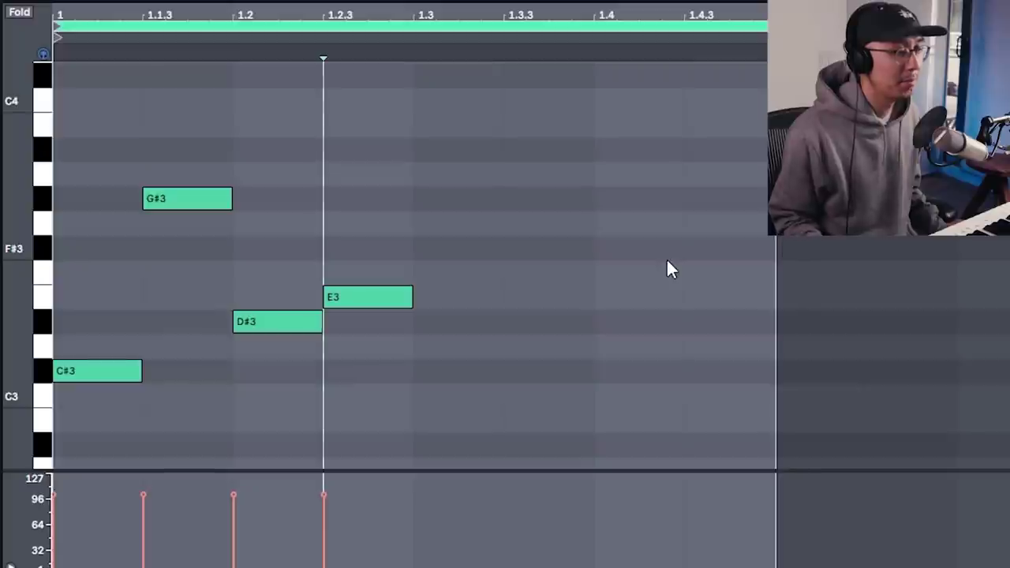
key(space)
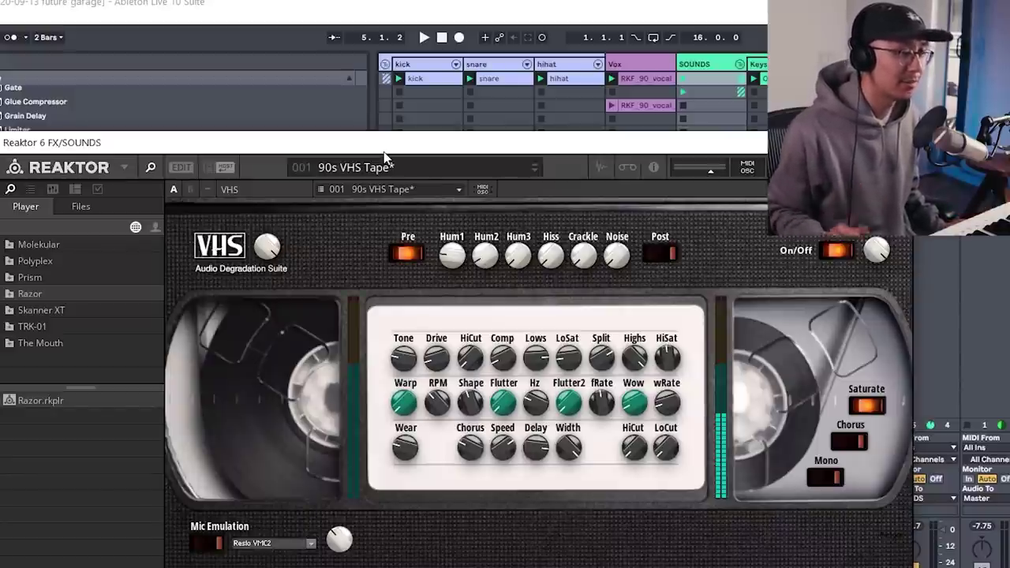
Audition the SOUNDS group with the 90s VHS Tape effect and the vinyl noise clip
key(space)
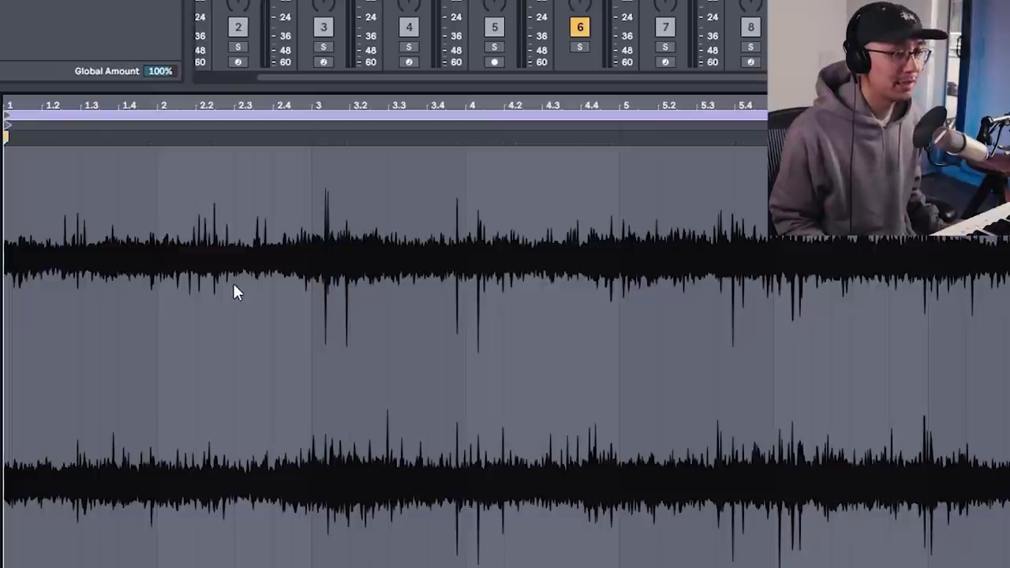
key(space)
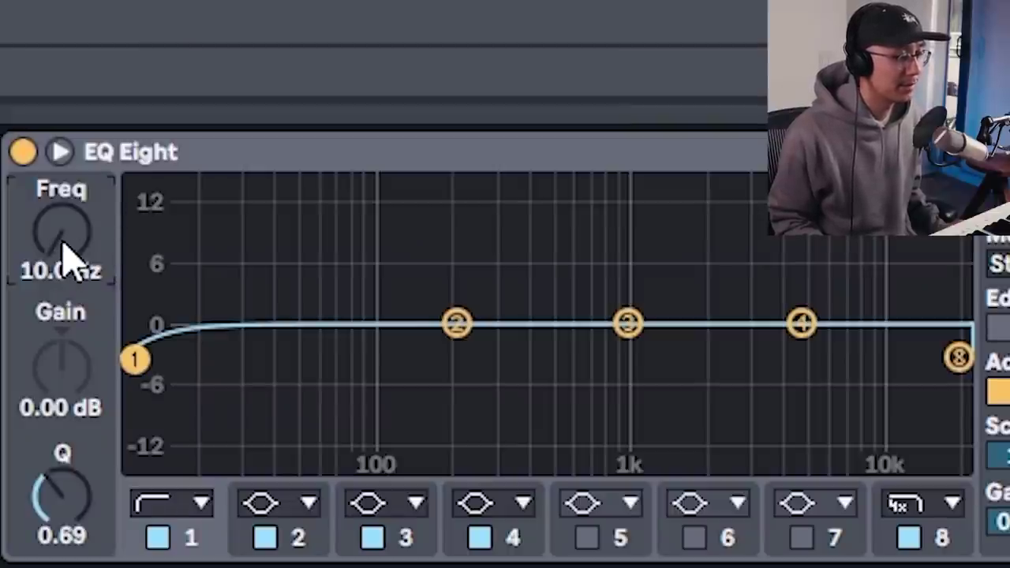
Raise the frequency of EQ Eight's low-cut band 1 to 3.12 kHz on the Vinyl track while listening
drag(67, 252, 67, 206)
drag(450, 360, 692, 360)
drag(54, 243, 54, 220)
key(space)
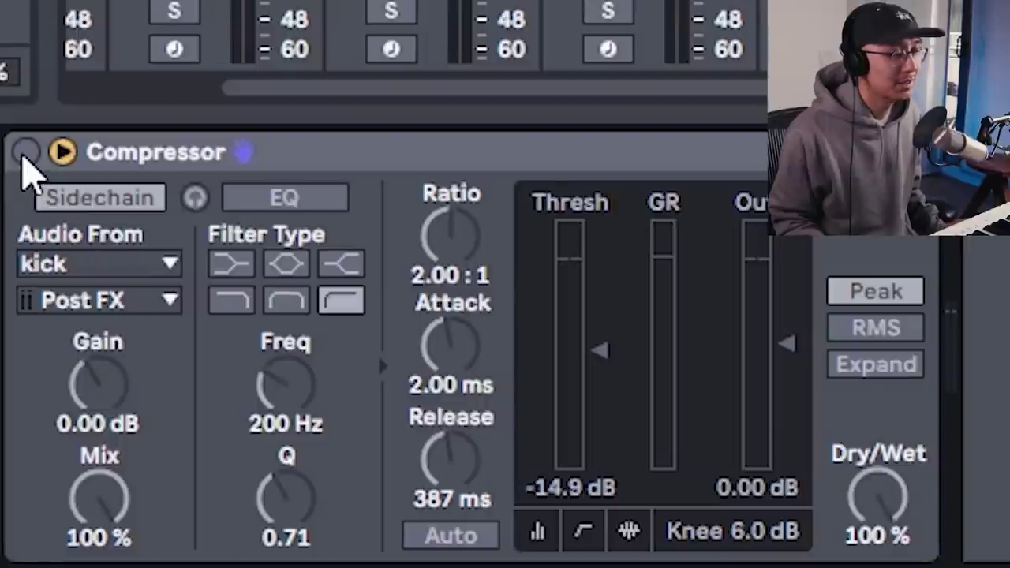
Switch on the Vinyl track's Compressor sidechained to the kick and play back the full mix
click(23, 153)
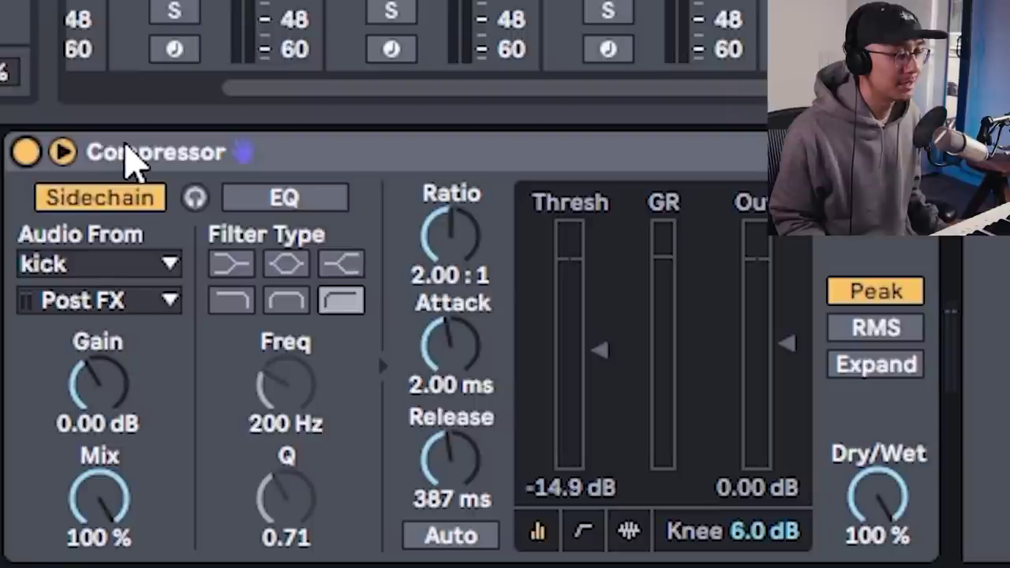
key(space)
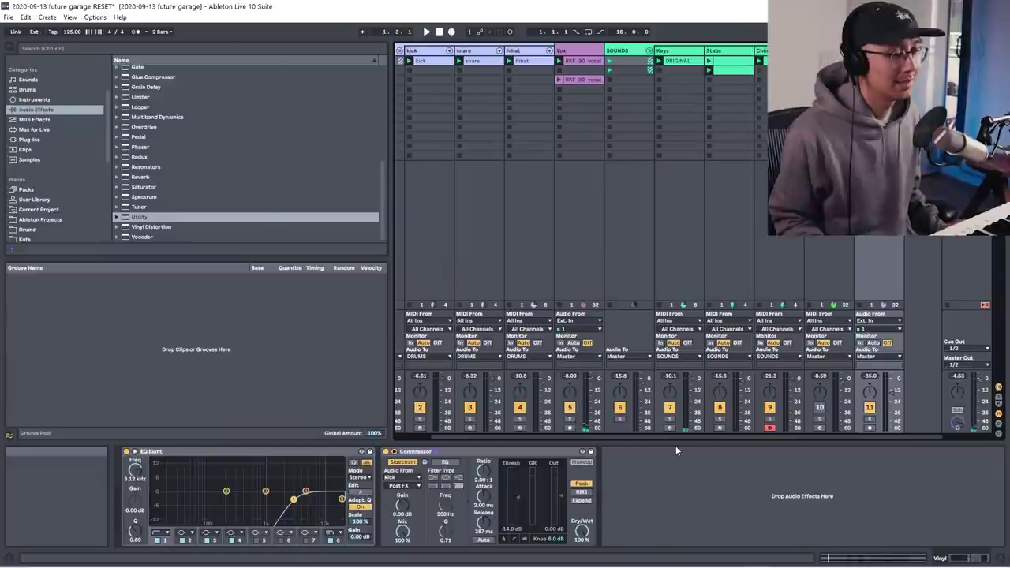
key(space)
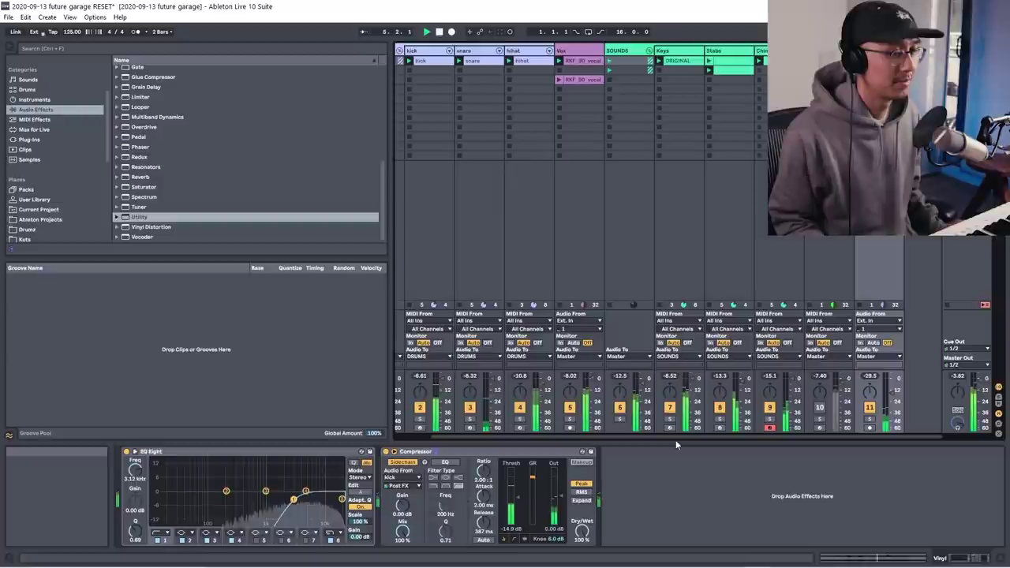
key(space)
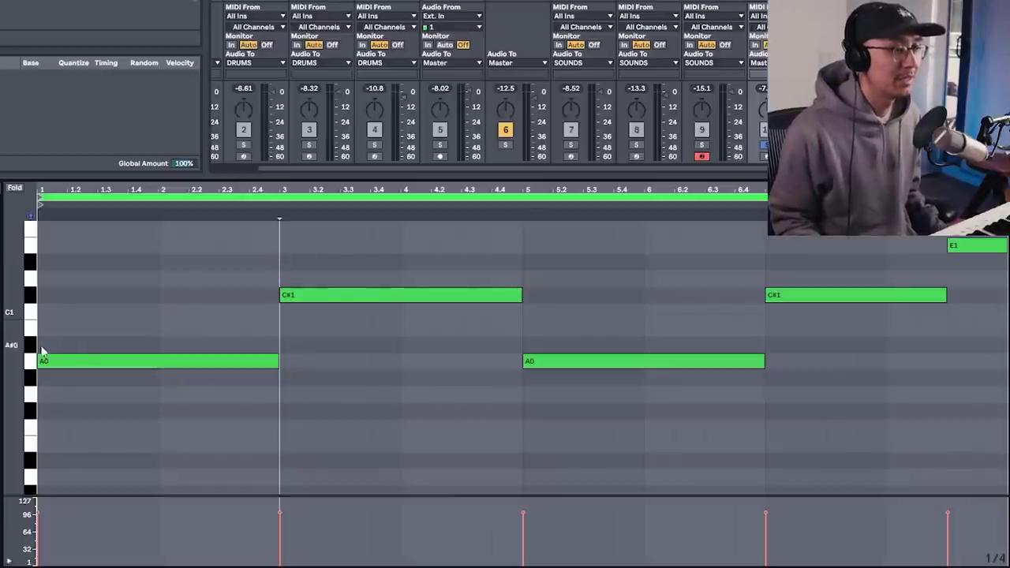
Inspect the bass clip's notes and listen to the bass line from beat 2.3
scroll(84, 338, up, 3)
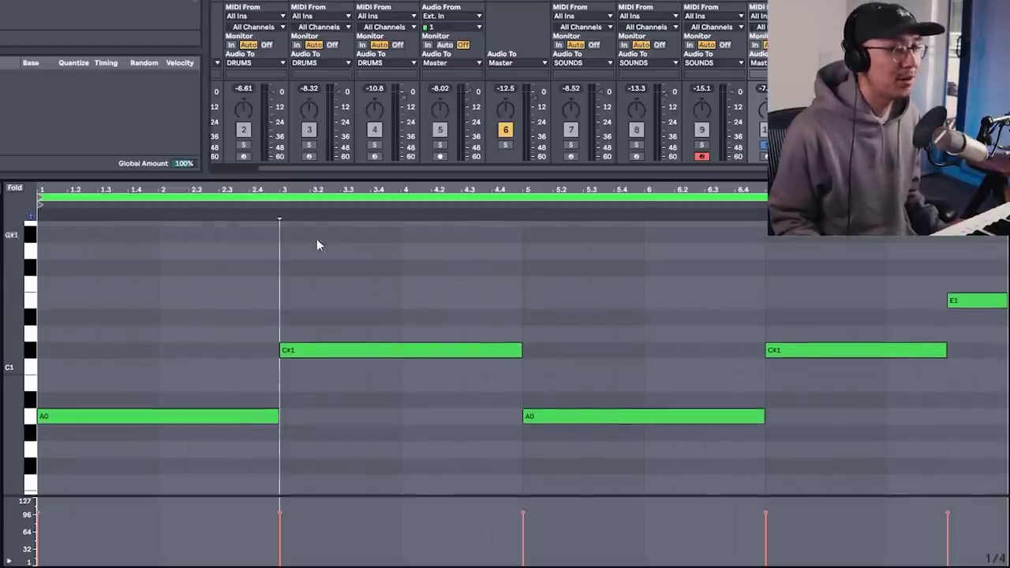
click(235, 311)
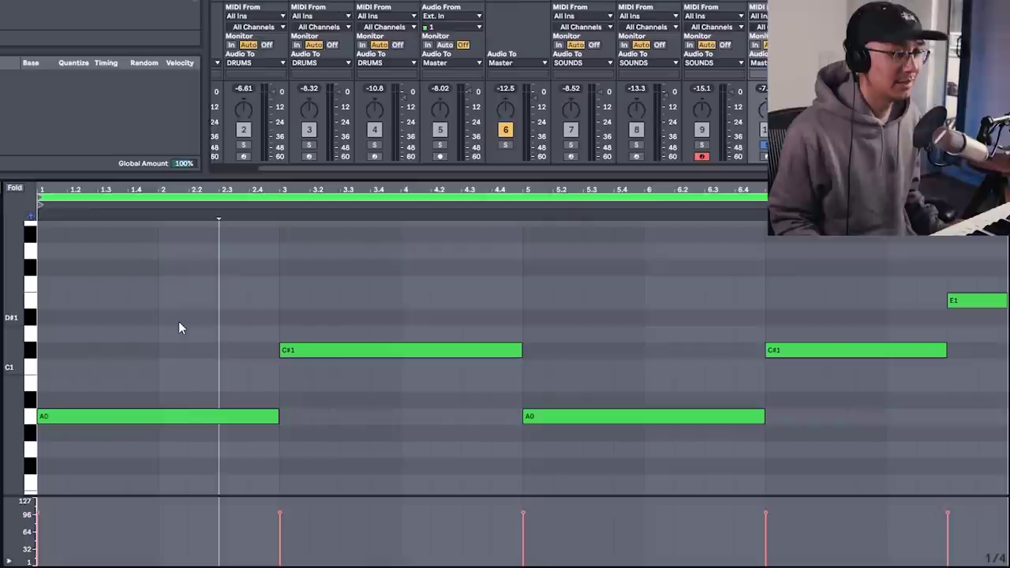
key(space)
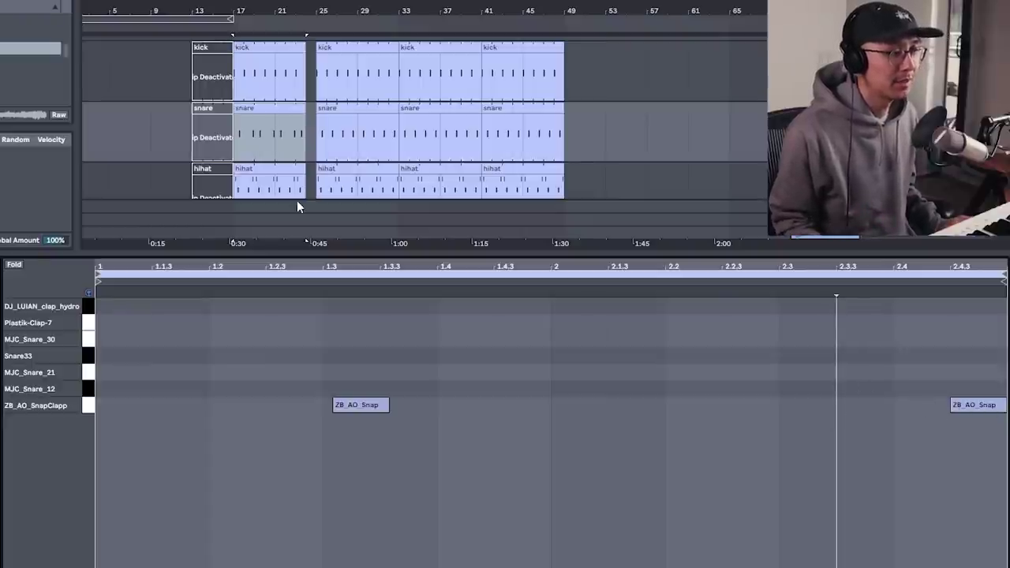
Hide the clip's note editor and place the insert marker at bar 13 on the Vox track in the arrangement
key(ctrl+alt+l)
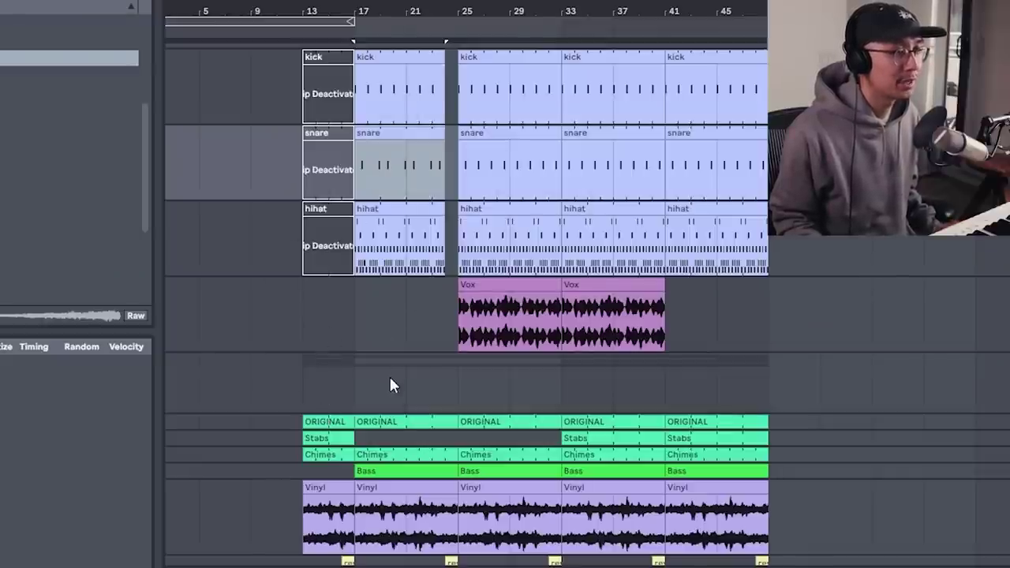
click(305, 338)
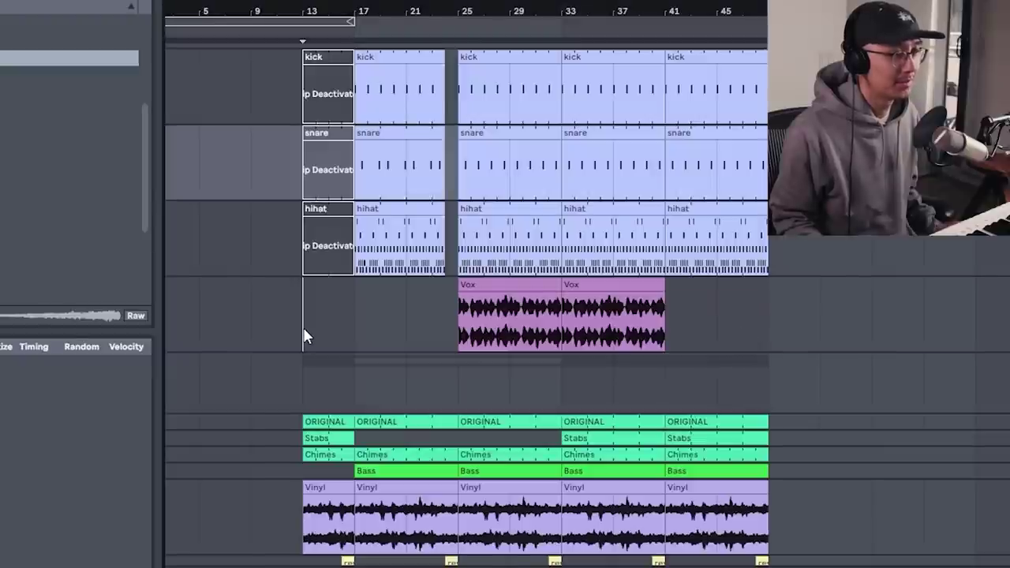